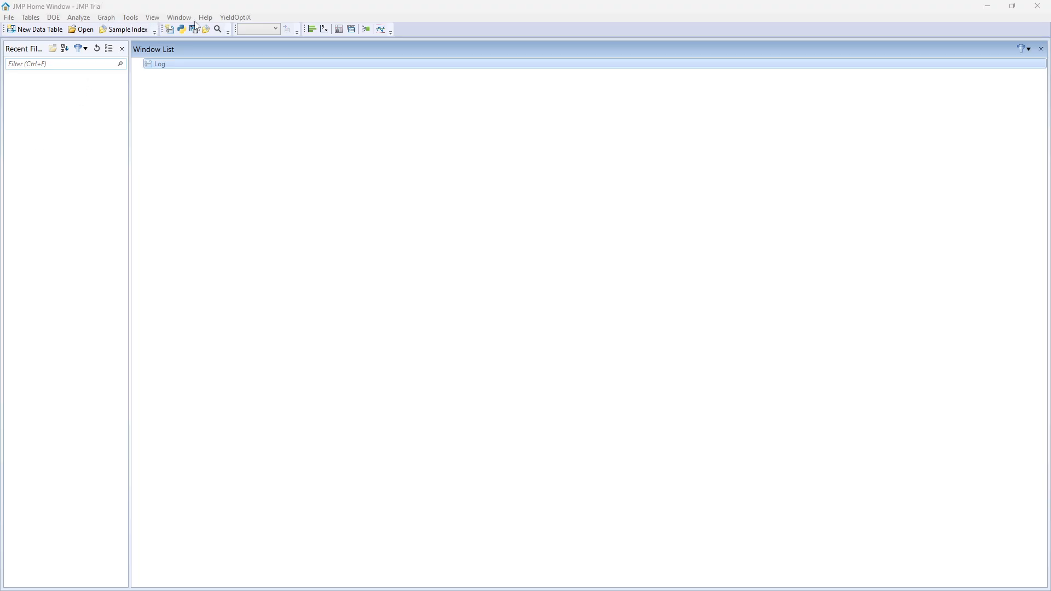
- Load the first six files in the Tutorial folder, from eng-xloop30 through ROOS_20140728_131230.stdf, as single data files with YieldOptiX
left_click(237, 21)
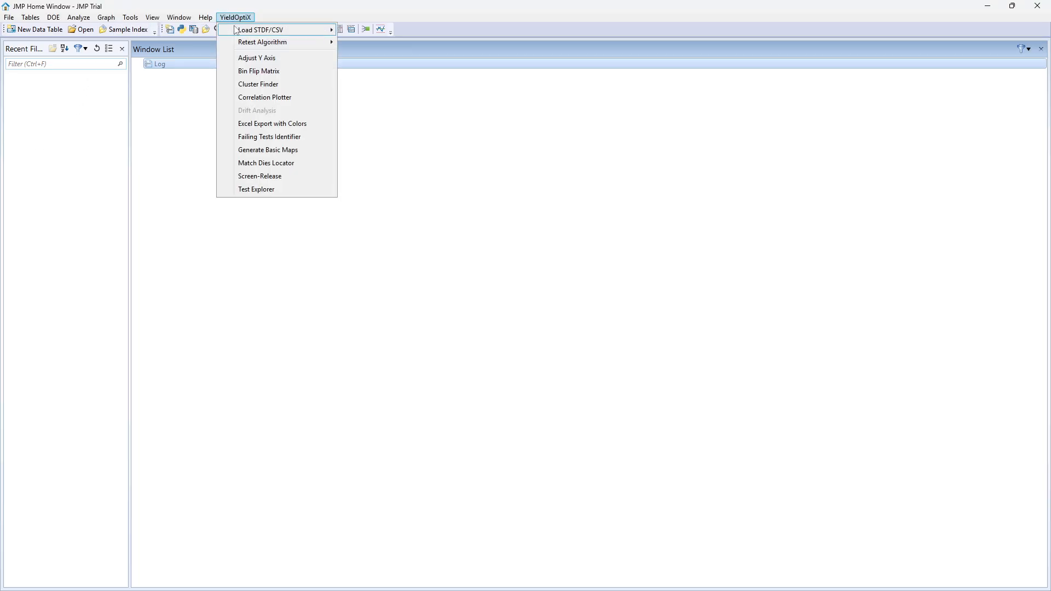
mouse_move(234, 35)
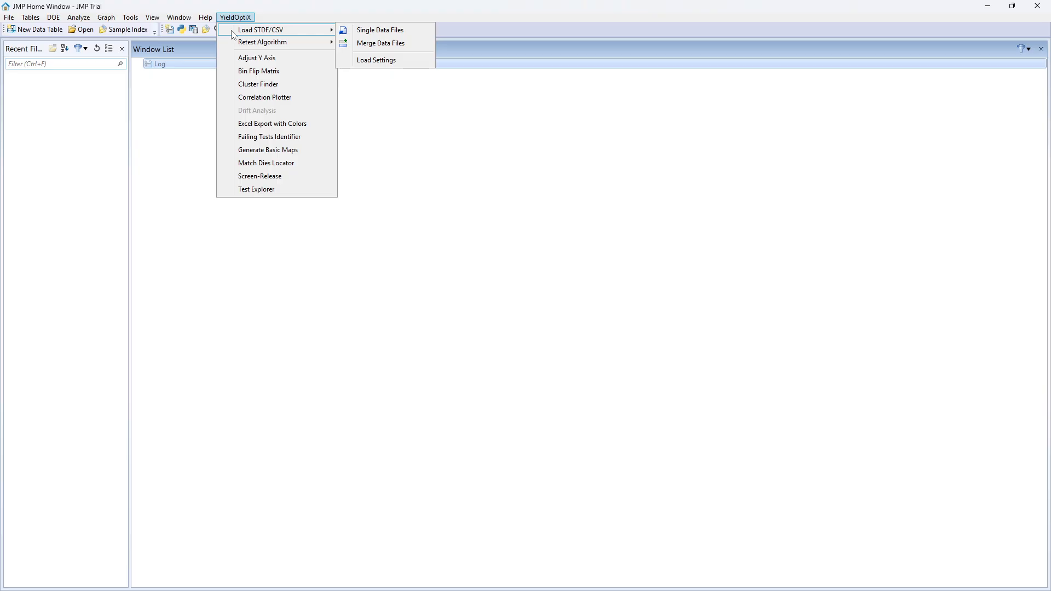
left_click(347, 34)
left_click(355, 243)
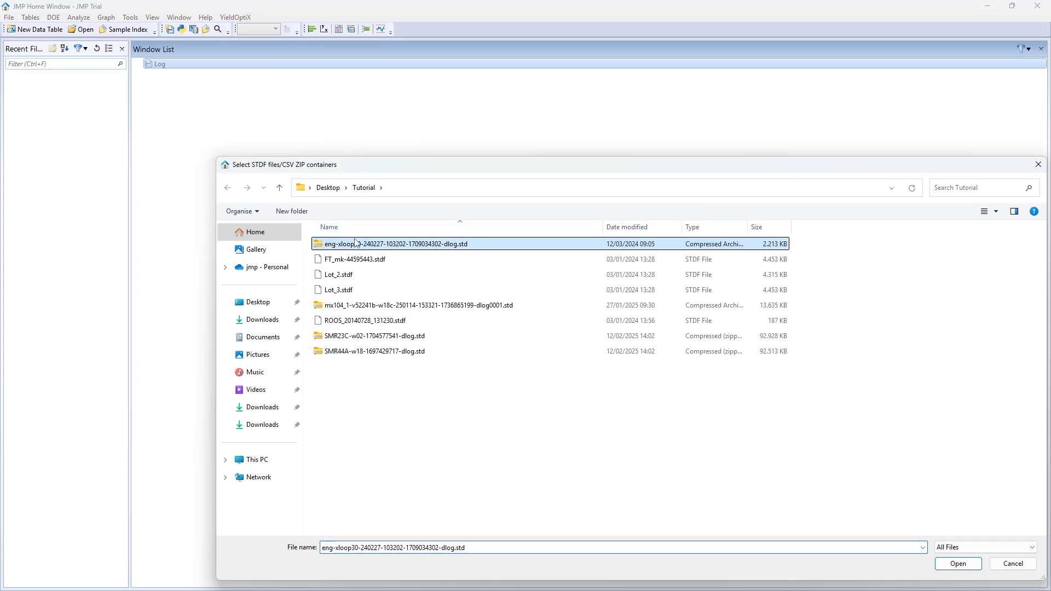
left_click(391, 321, "shift")
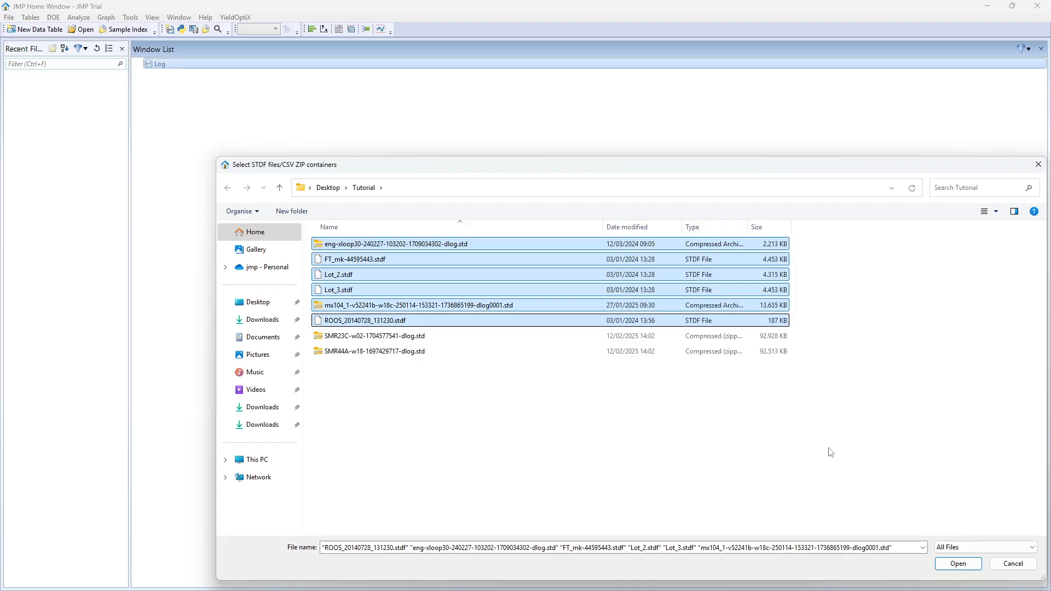
left_click(953, 562)
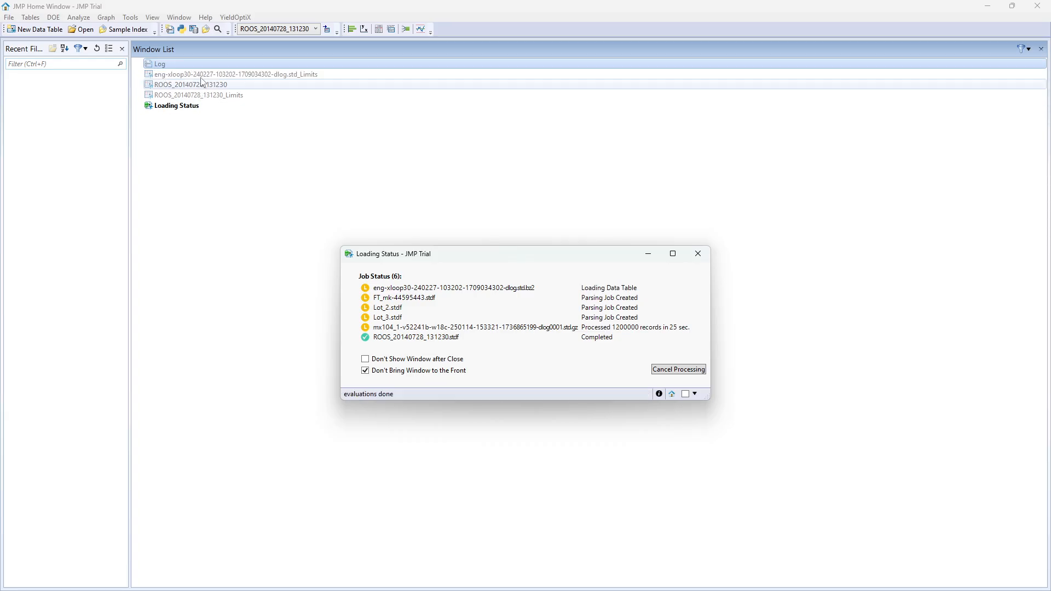
- Open the ROOS_20140728_131230 data table in an enlarged window and close the Loading Status window once all jobs have finished
double_click(202, 84)
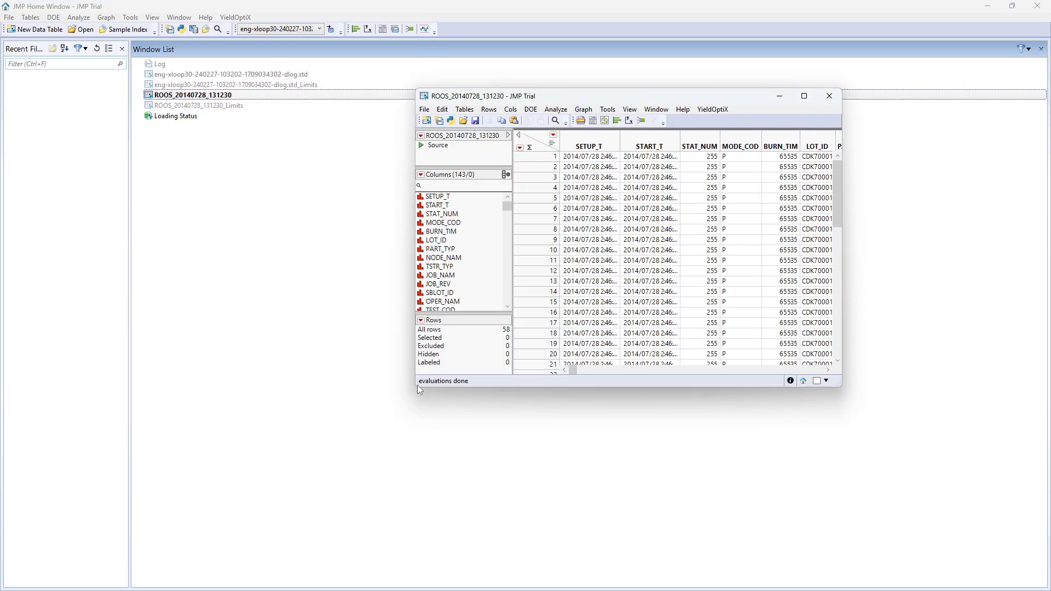
left_click_drag(416, 386, 136, 551)
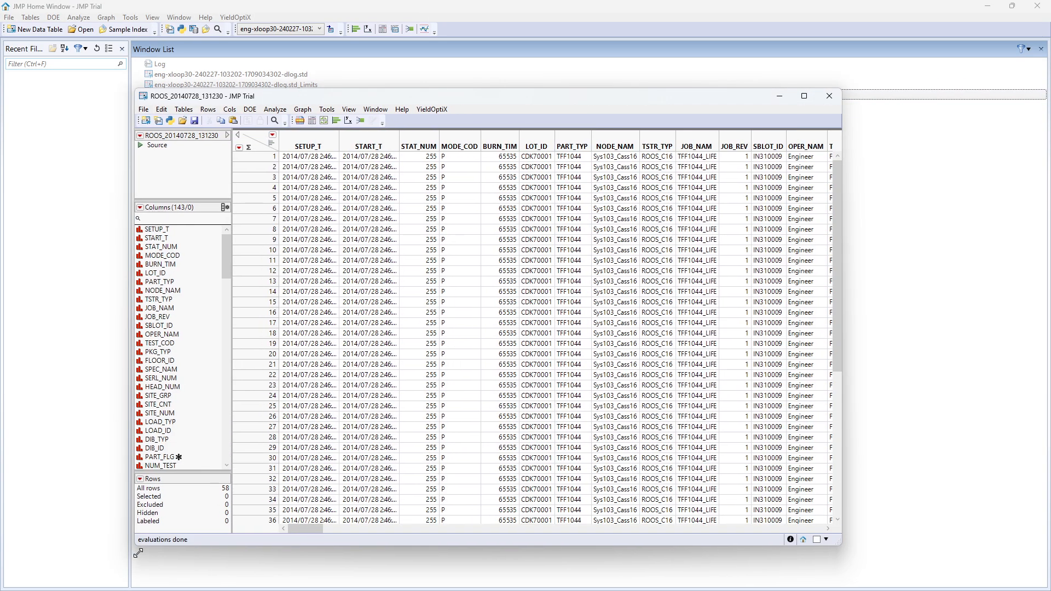
left_click(426, 5)
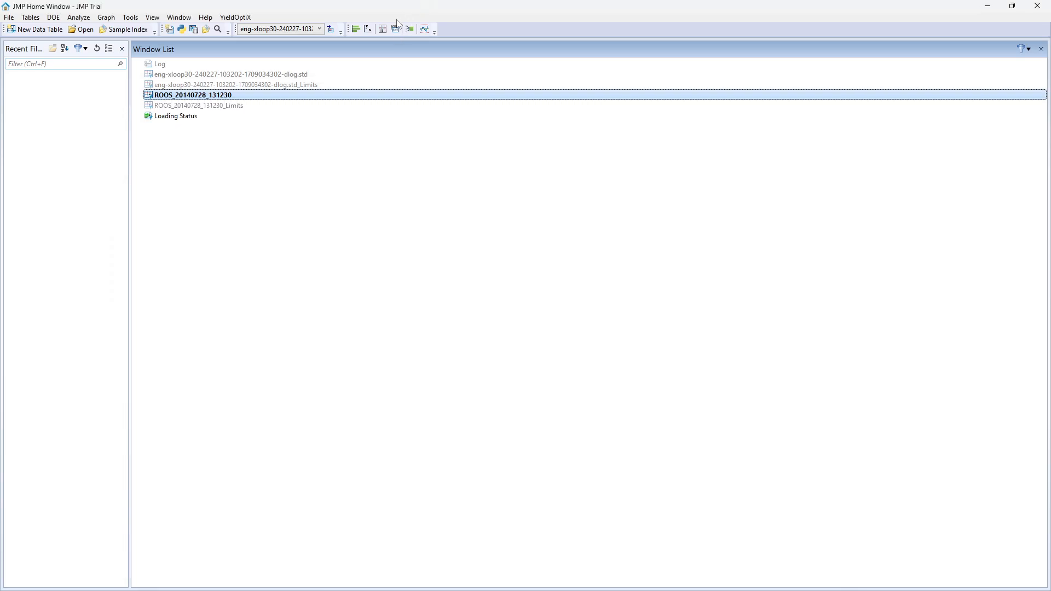
double_click(199, 116)
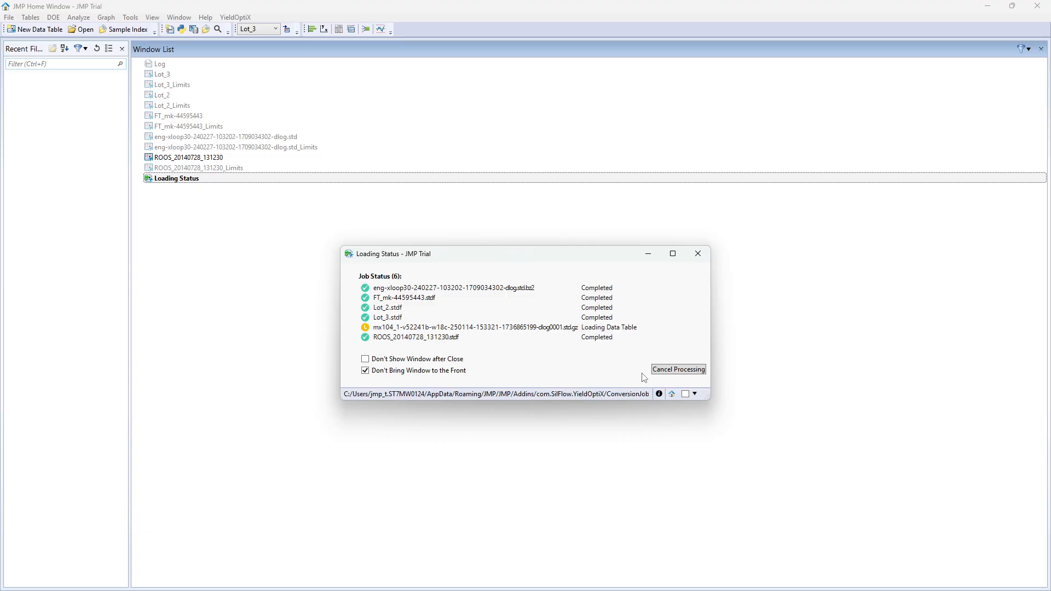
left_click(659, 371)
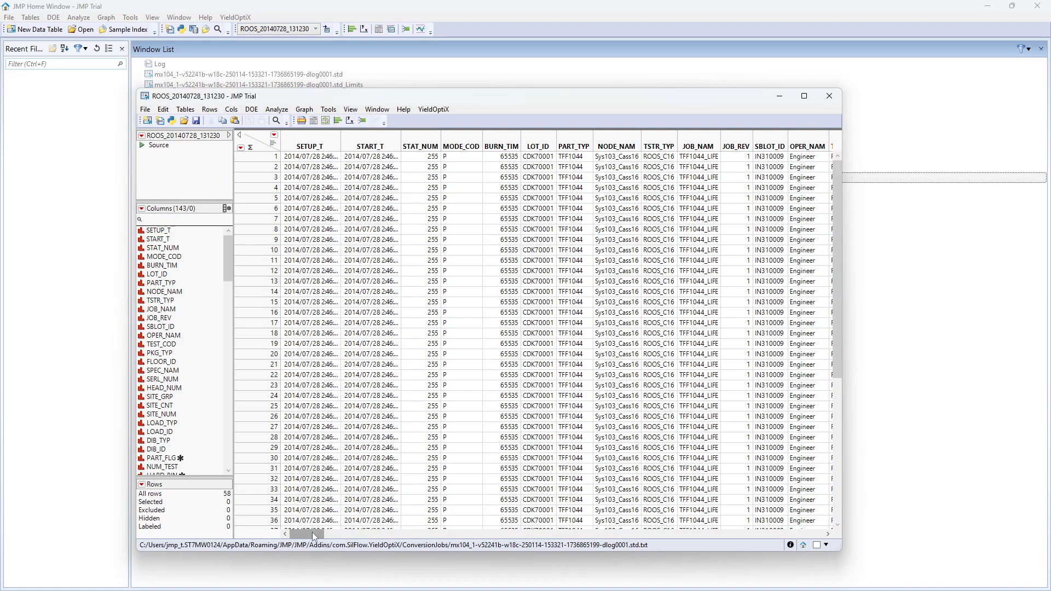
- Inspect the column settings of the six test columns from 1103:SHORT_LNA_B2G to 1206:CONT_LNA_B1D, including their spec limits and units
left_click_drag(314, 536, 438, 536)
left_click_drag(384, 143, 724, 144)
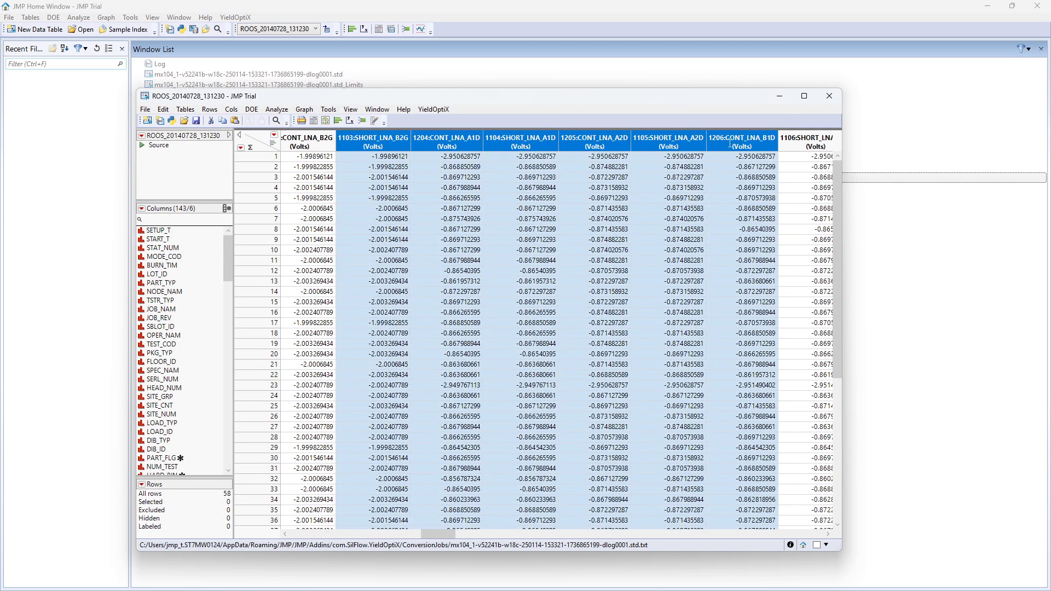
right_click(724, 143)
left_click(740, 162)
scroll(372, 205, "down", 10)
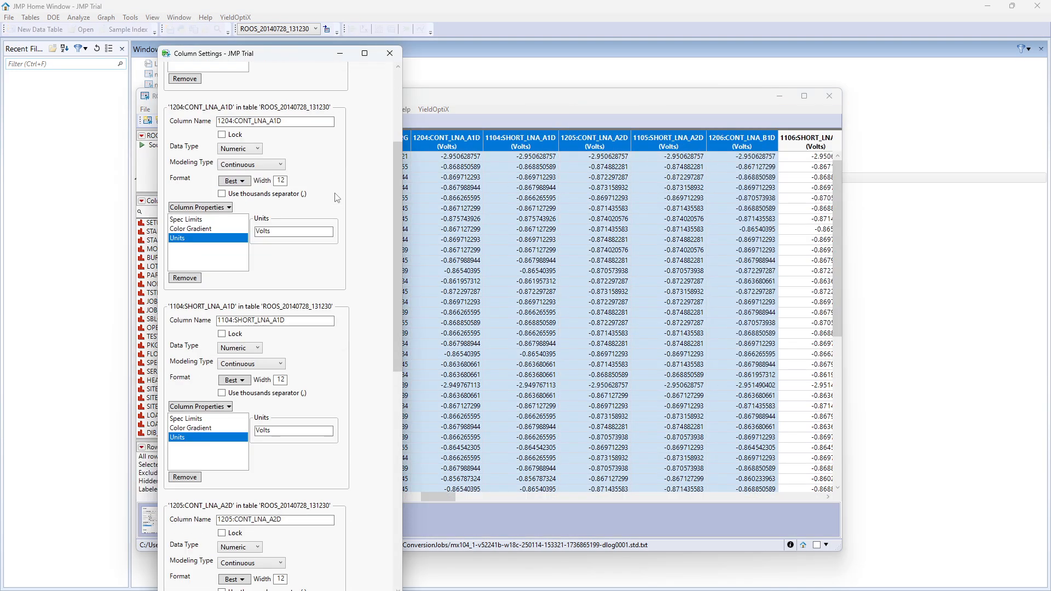
left_click(378, 69)
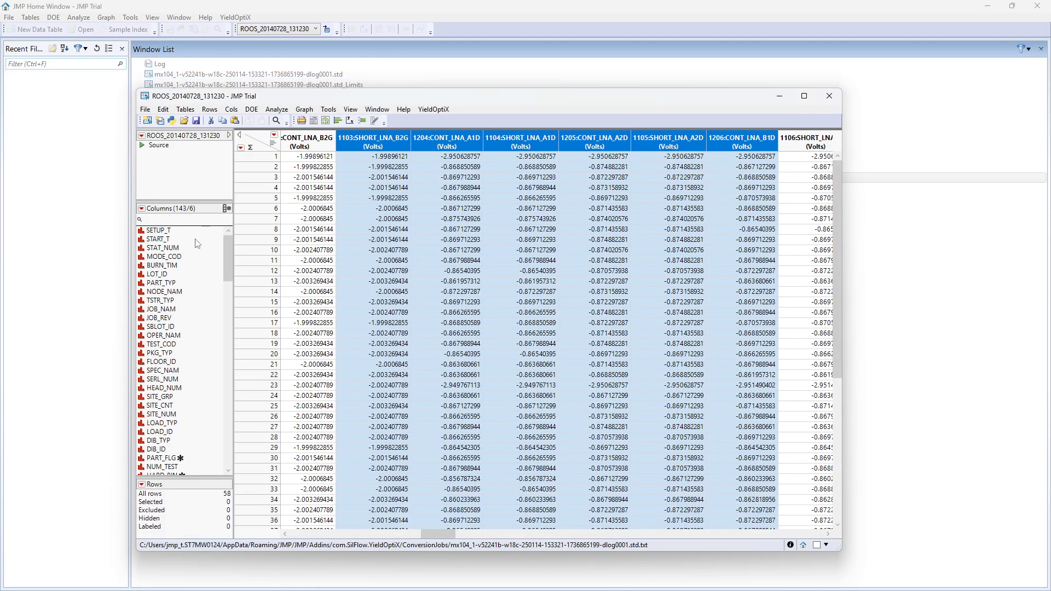
- Examine the column list and the table's part, bin and pass/fail columns down to the last rows
scroll(193, 246, "down", 4)
scroll(190, 273, "down", 6)
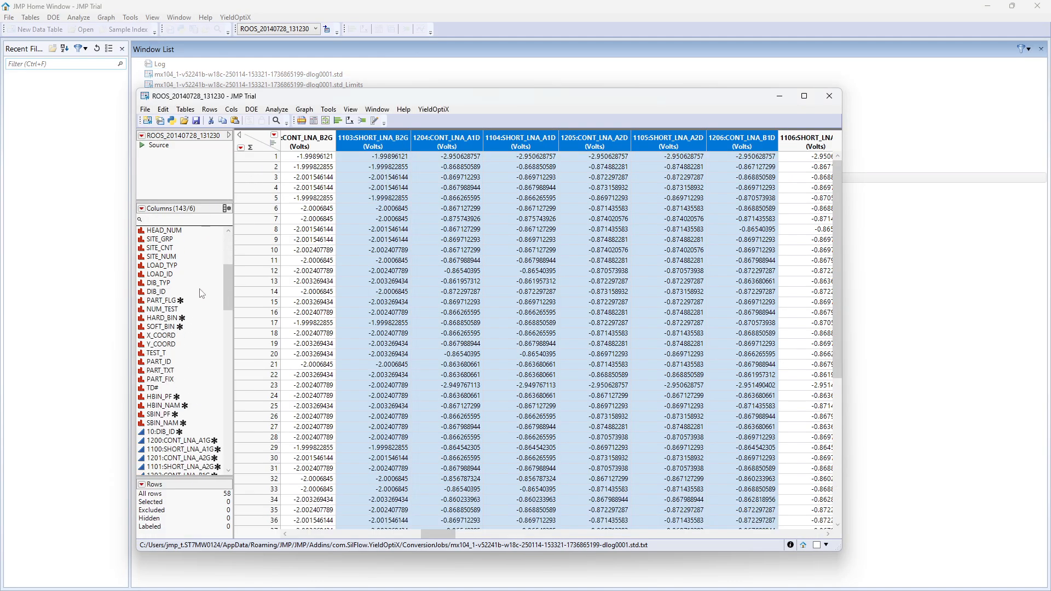
left_click_drag(229, 303, 241, 282)
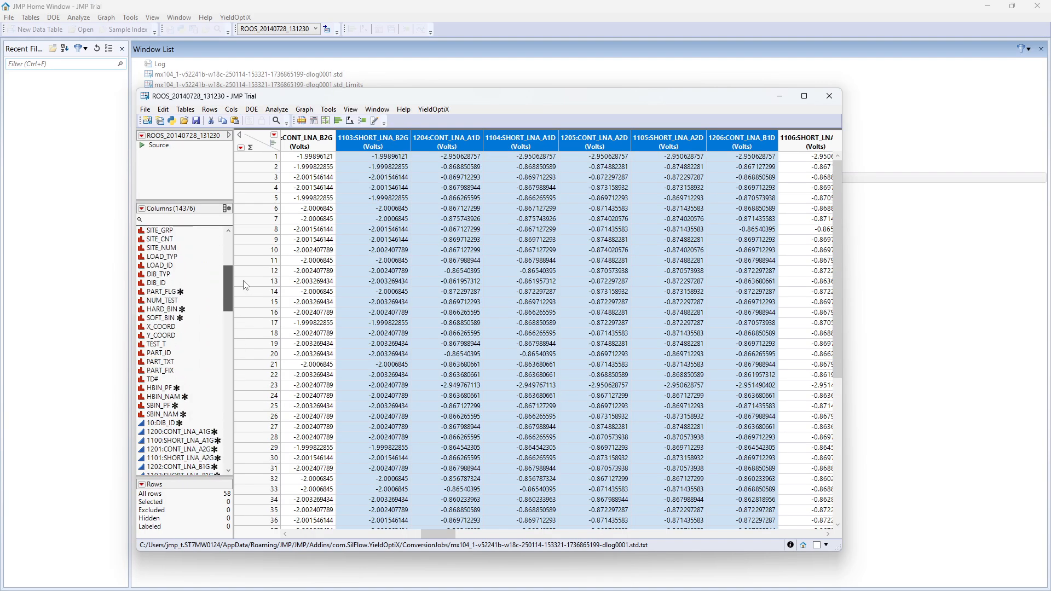
left_click_drag(444, 538, 390, 544)
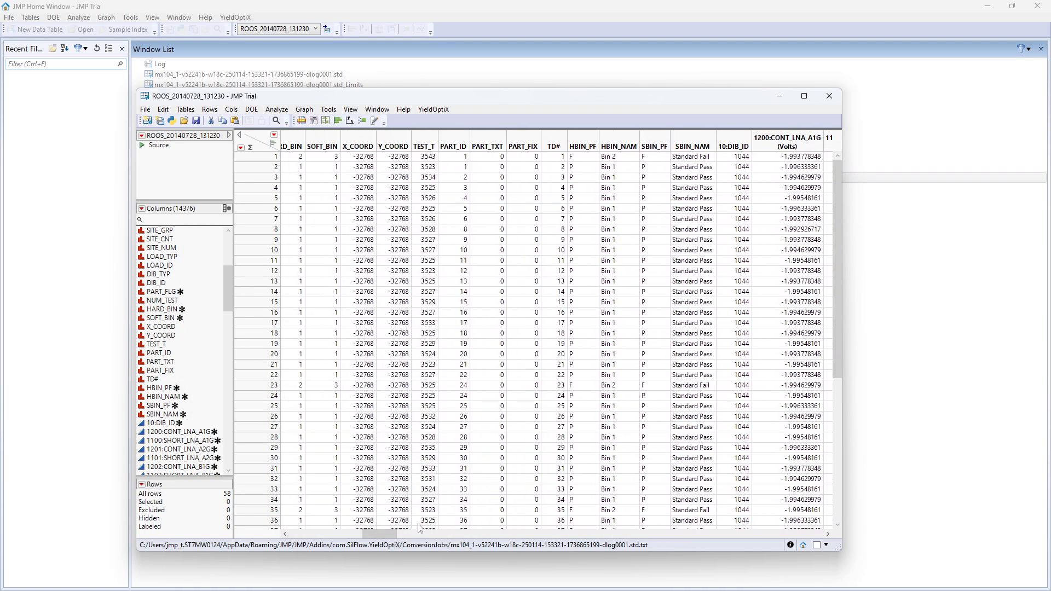
scroll(552, 163, "down", 3)
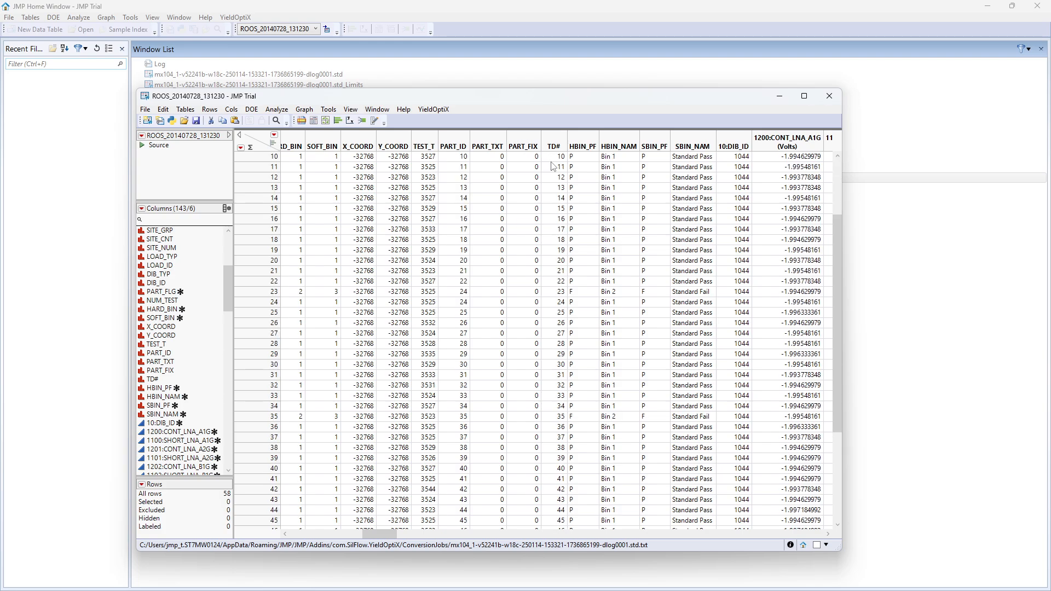
scroll(551, 165, "down", 2)
scroll(552, 167, "down", 1)
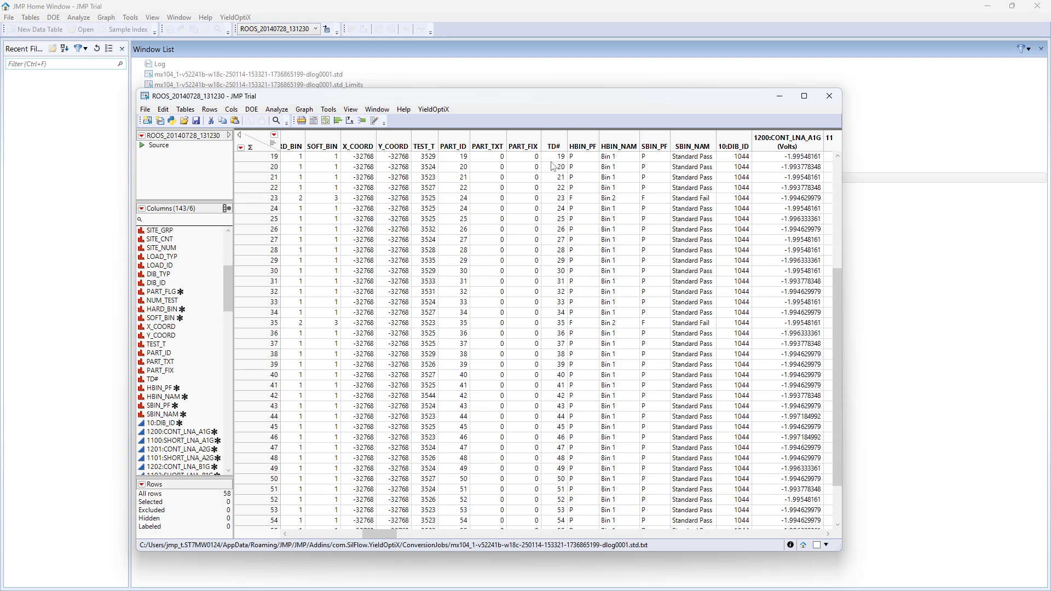
scroll(552, 166, "down", 1)
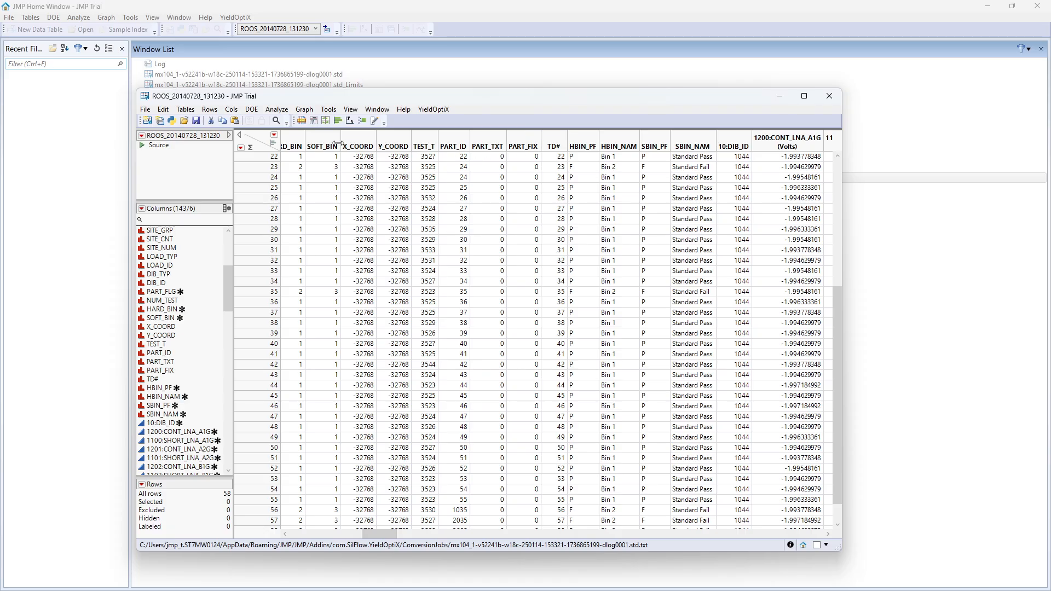
- Run a Fit Y by X analysis with the six selected test columns as Y responses and LOT_ID as the X factor
left_click(278, 109)
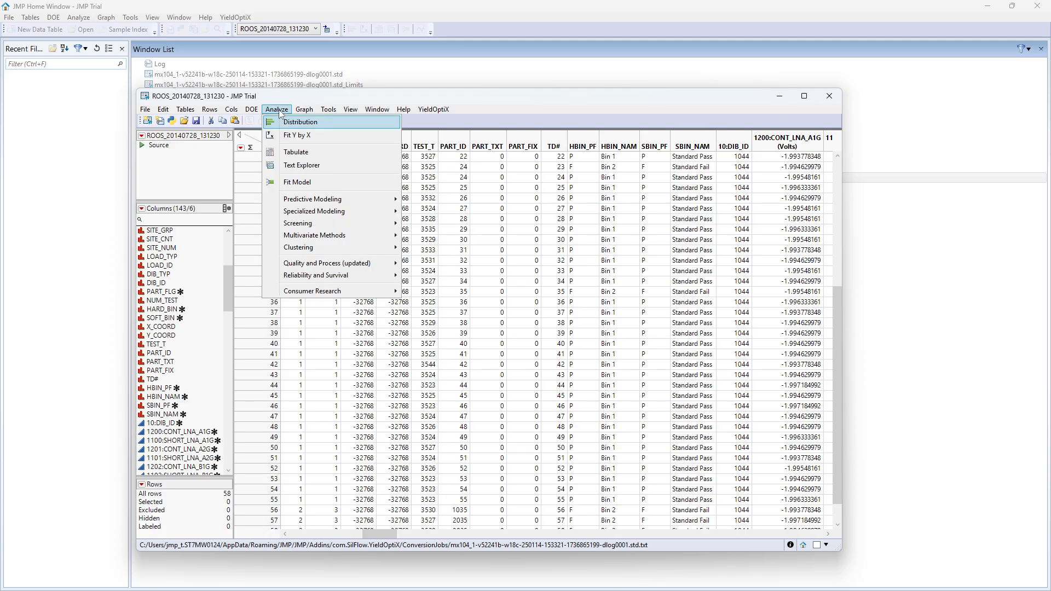
left_click(290, 138)
left_click(337, 157)
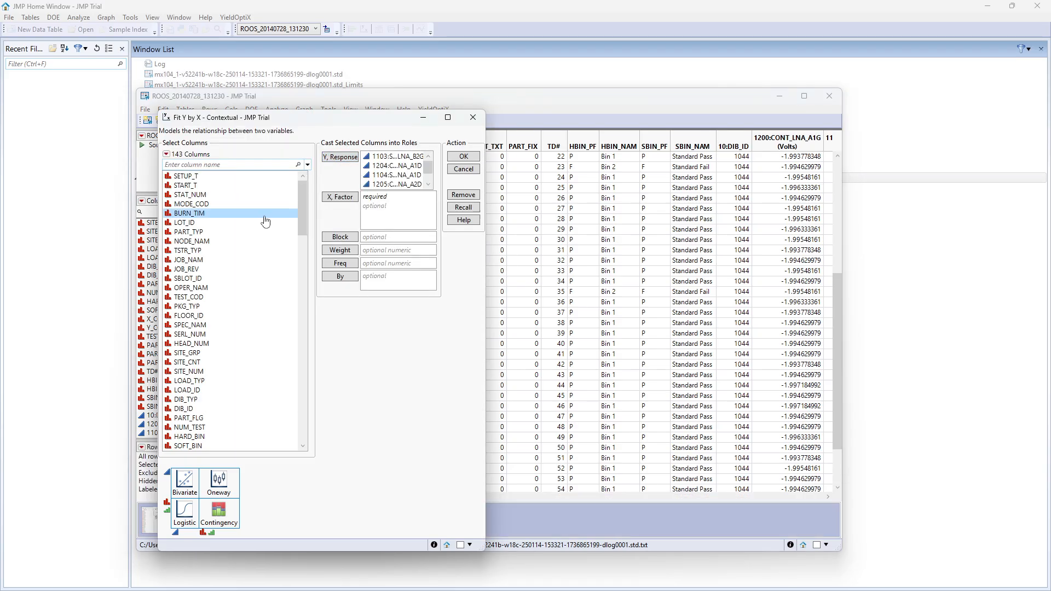
left_click(265, 223)
left_click(340, 197)
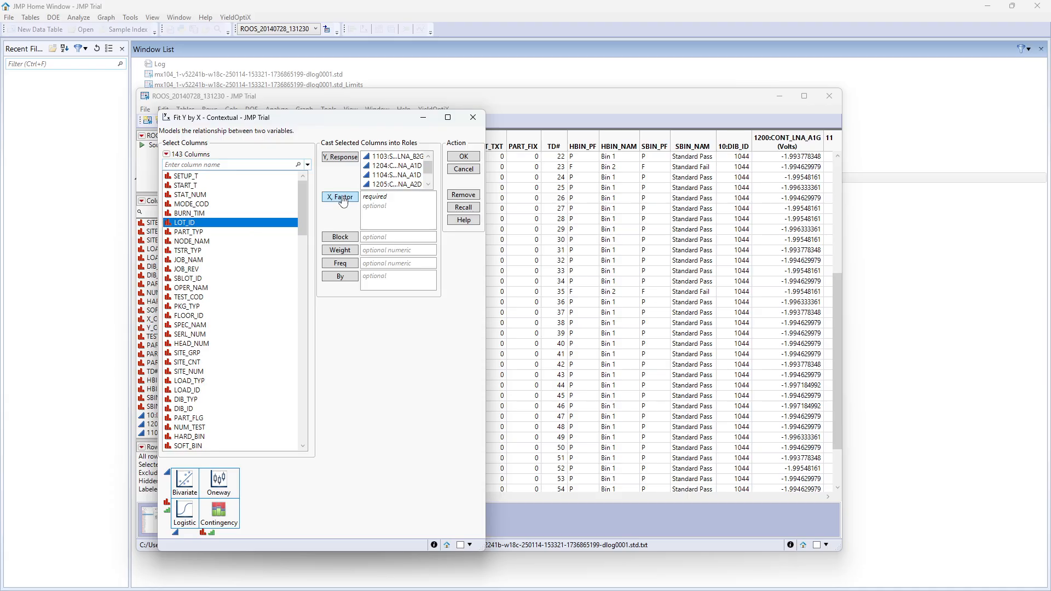
left_click(463, 157)
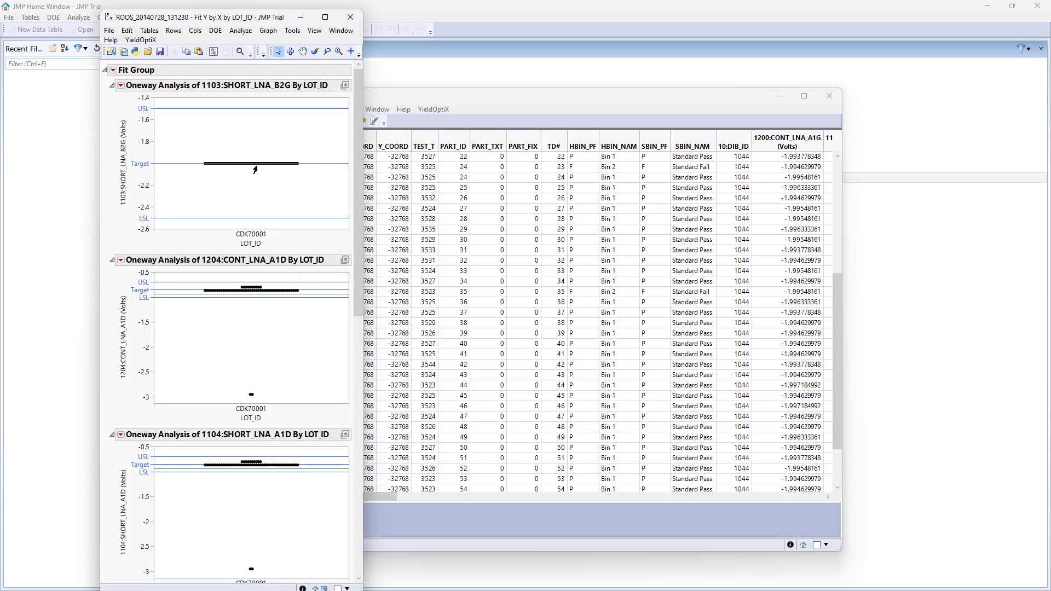
- Select the outlying points near -3 V in the Oneway plot of 1204:CONT_LNA_A1D by LOT_ID
scroll(145, 164, "down", 6)
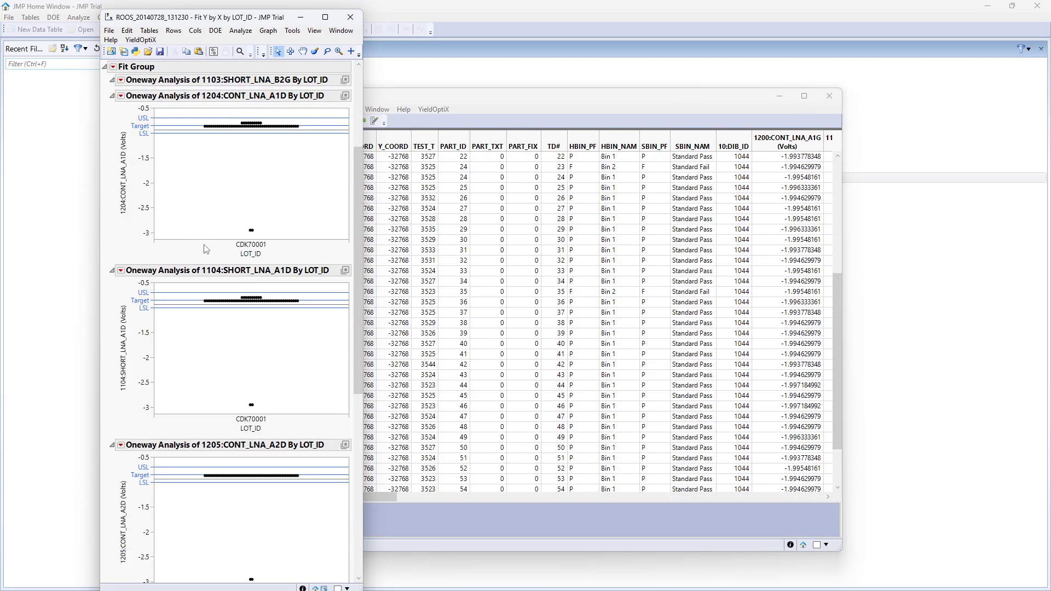
left_click_drag(228, 189, 267, 215)
left_click(434, 109)
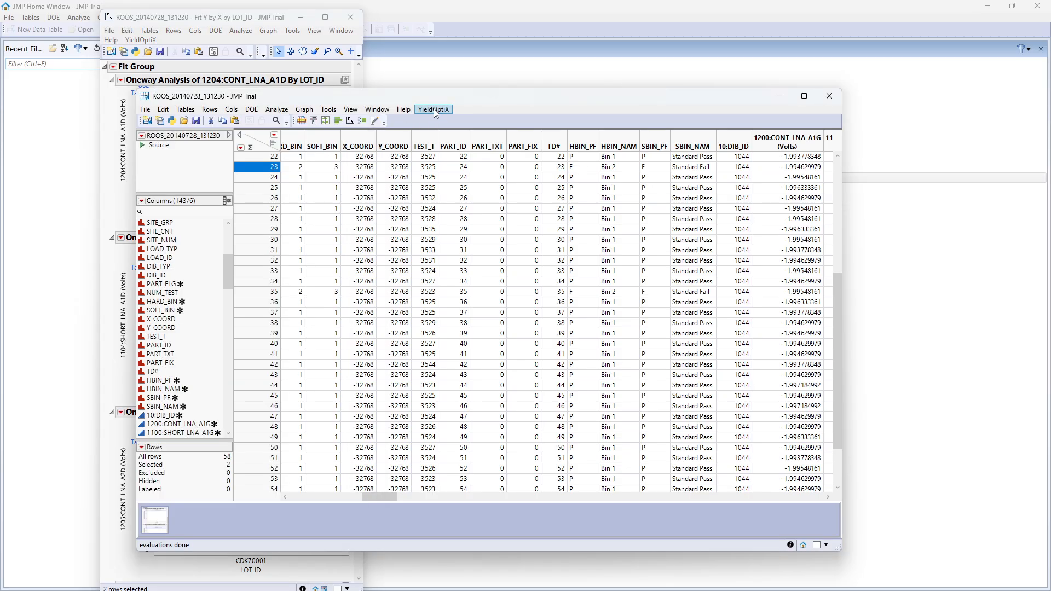
mouse_move(530, 121)
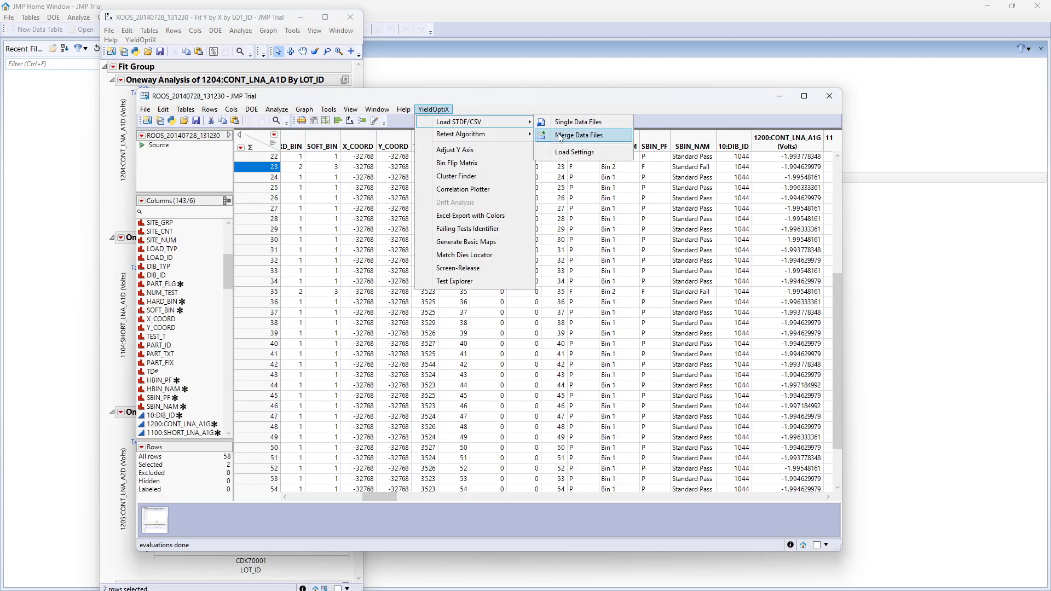
left_click(556, 134)
left_click(452, 436)
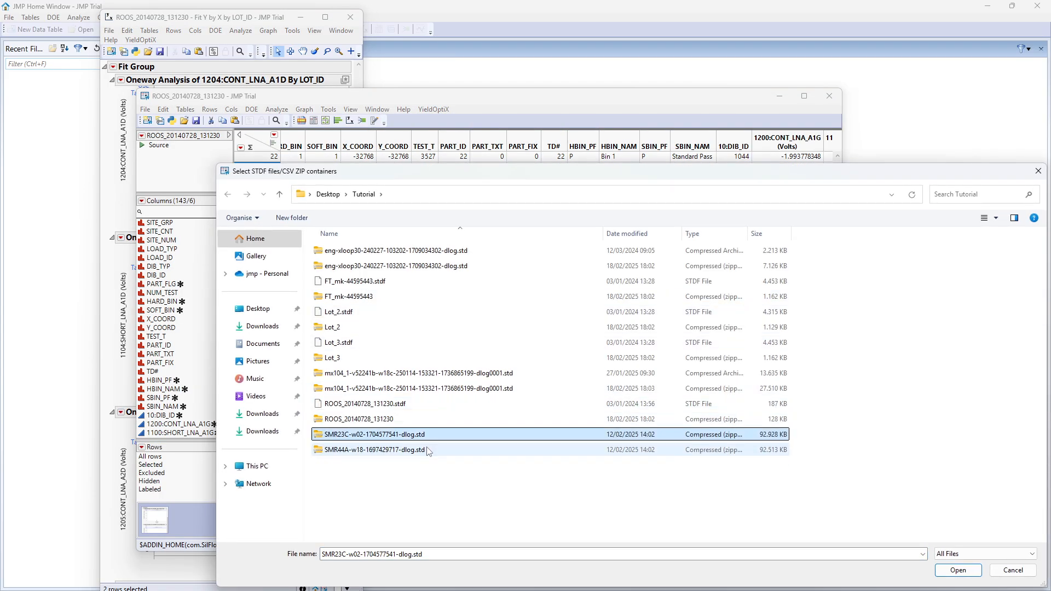
left_click(430, 450, "shift")
left_click(952, 570)
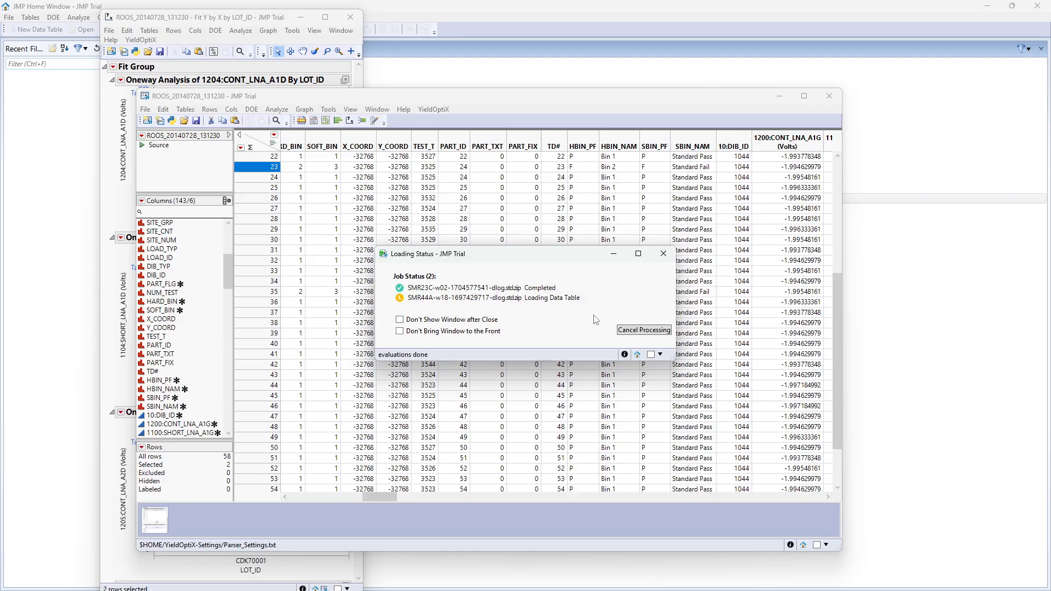
- Review the merged files' test limits in a maximized table, comparing the LSL, USL and content columns of SMR23C and SMR44A
left_click(631, 357)
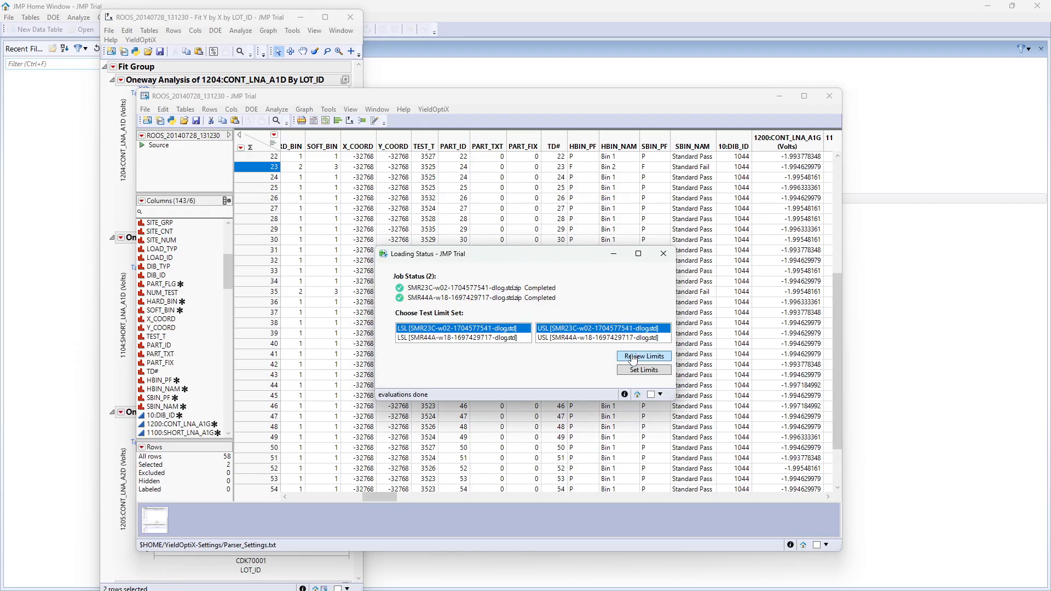
double_click(451, 124)
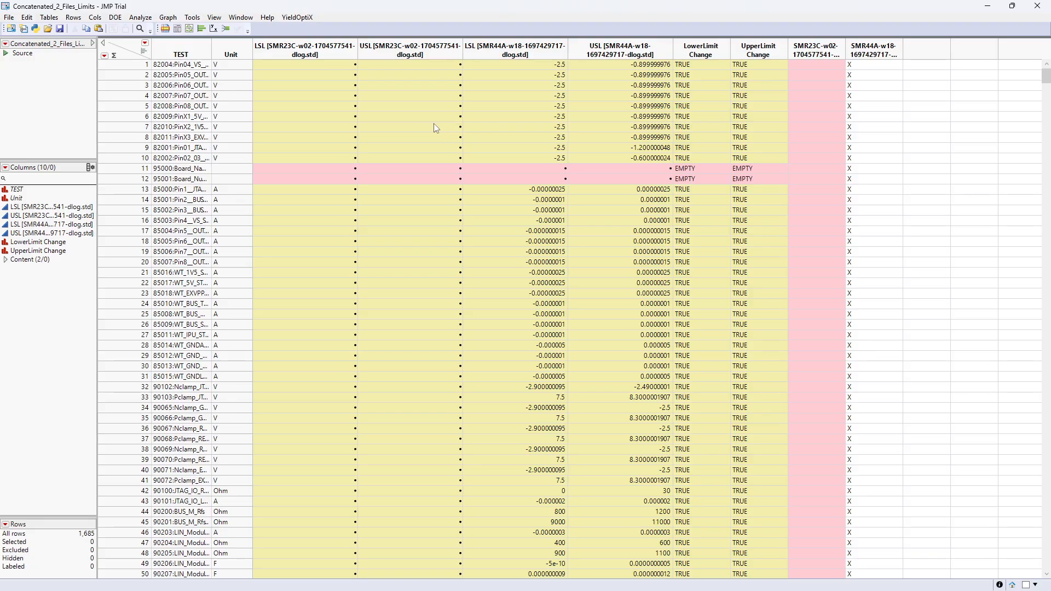
left_click(330, 49)
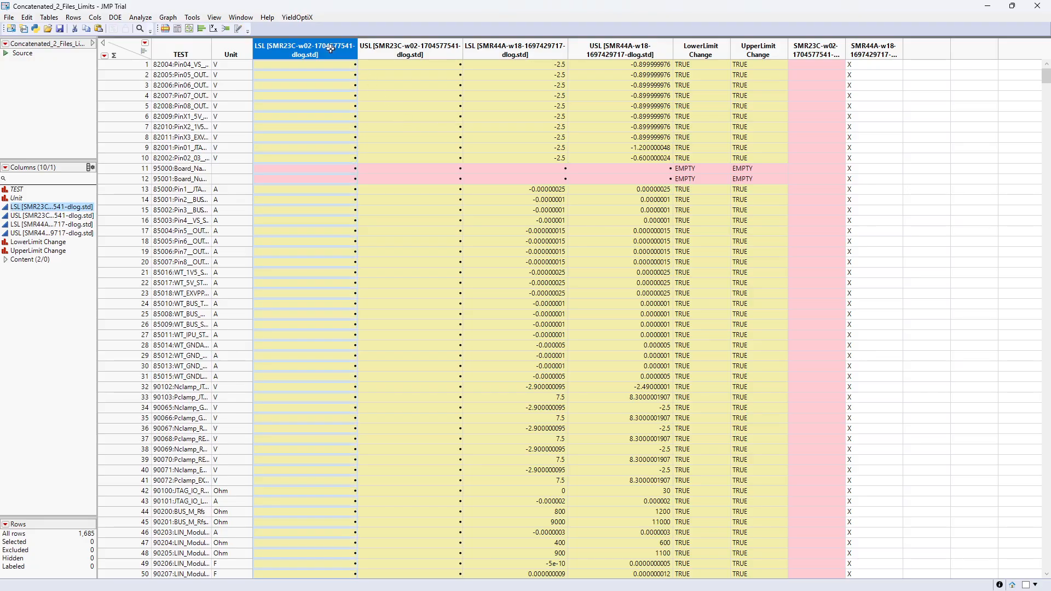
left_click(472, 51, "ctrl")
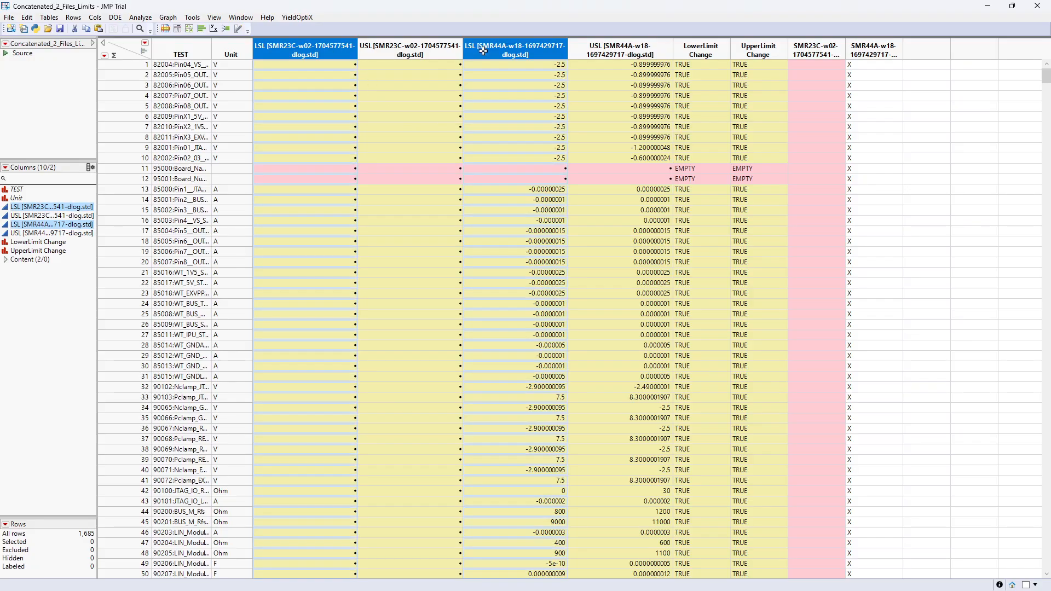
left_click(438, 51)
left_click(586, 51, "ctrl")
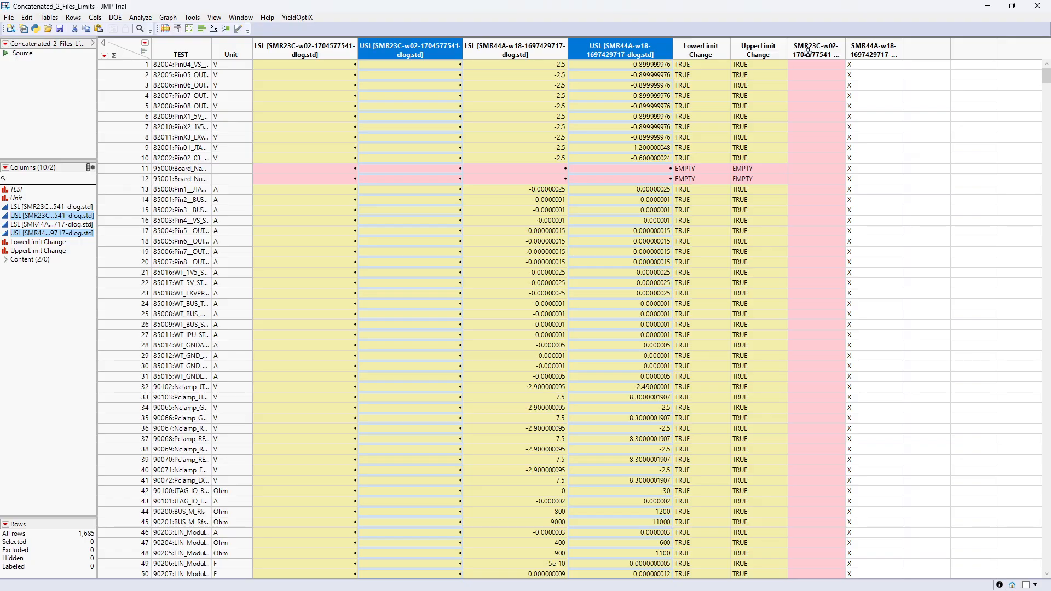
left_click(837, 54)
left_click(868, 54, "ctrl")
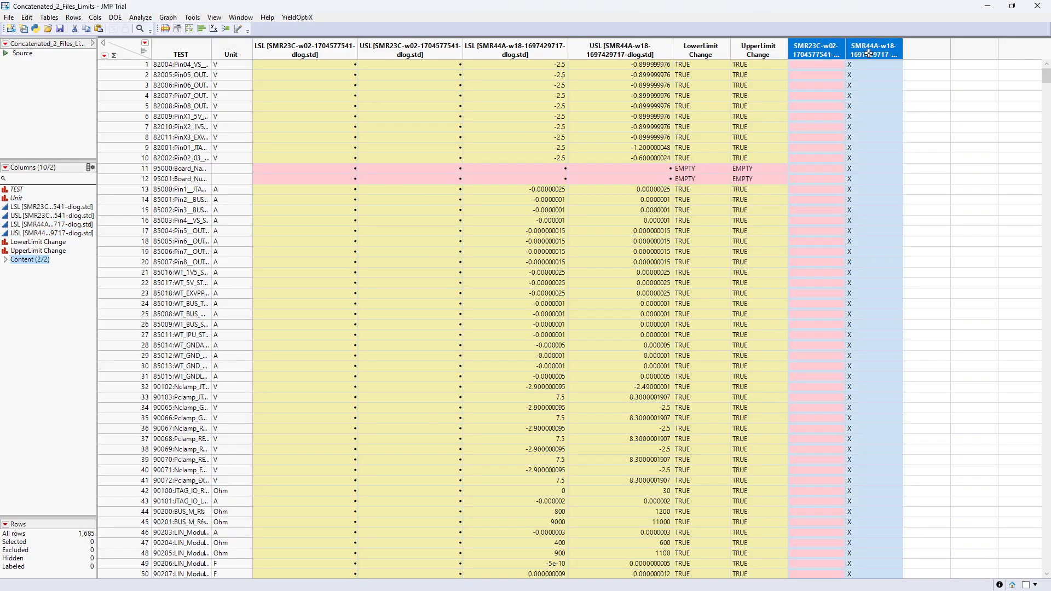
- Sort the limits table by LowerLimit Change in descending order and select the SMR44A LSL and USL values in rows 1 to 129 for comparison
right_click(706, 53)
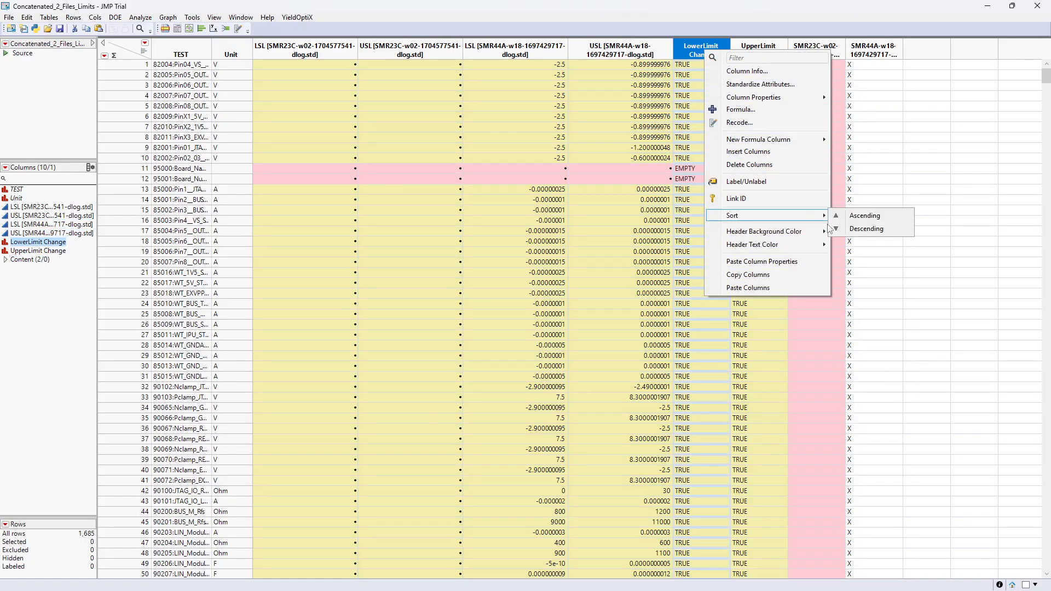
left_click(842, 228)
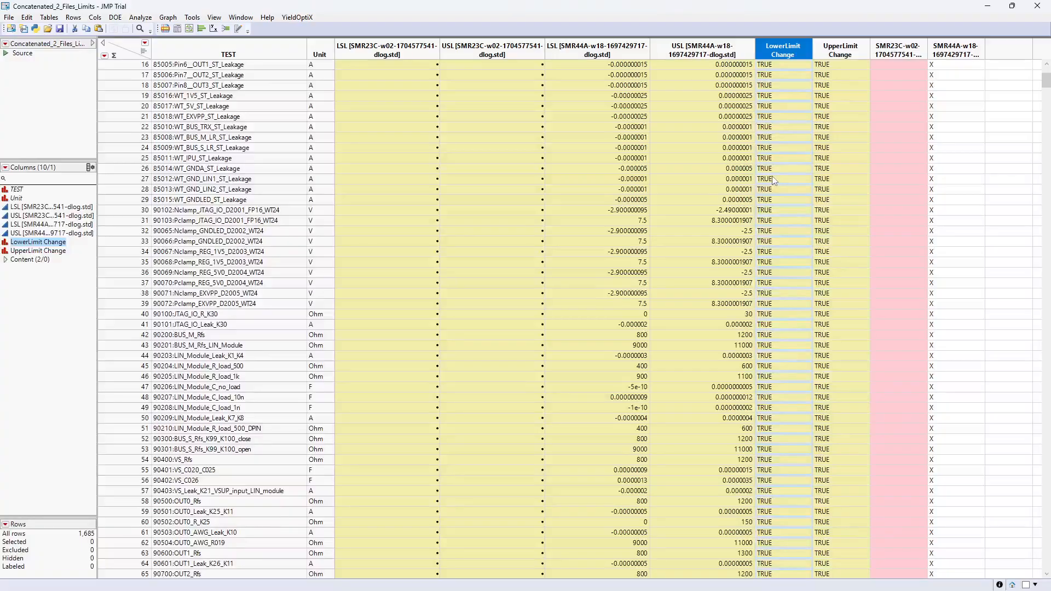
left_click(630, 52)
scroll(744, 378, "down", 20)
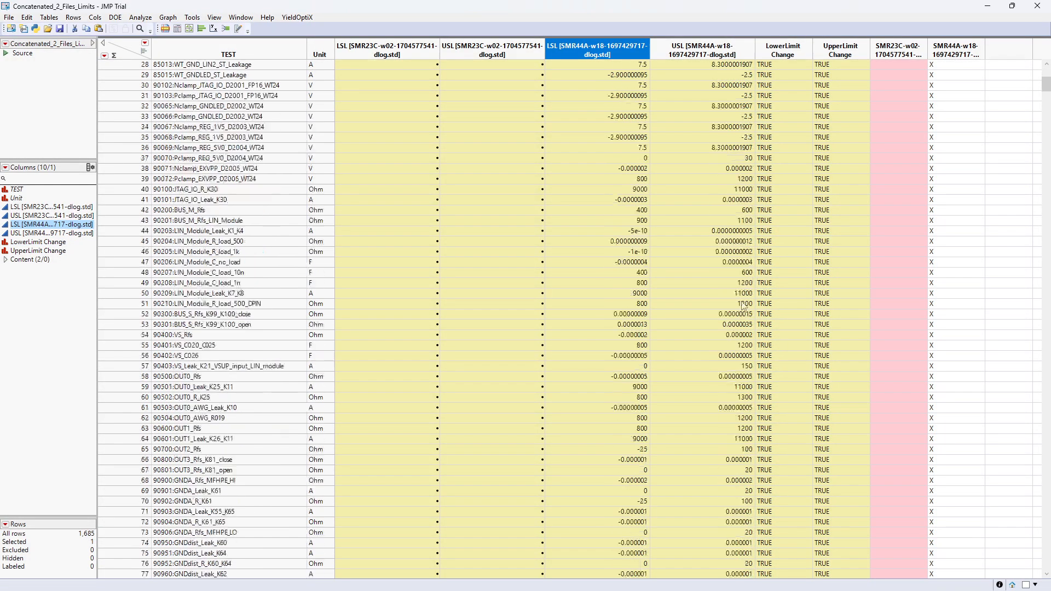
scroll(744, 378, "down", 8)
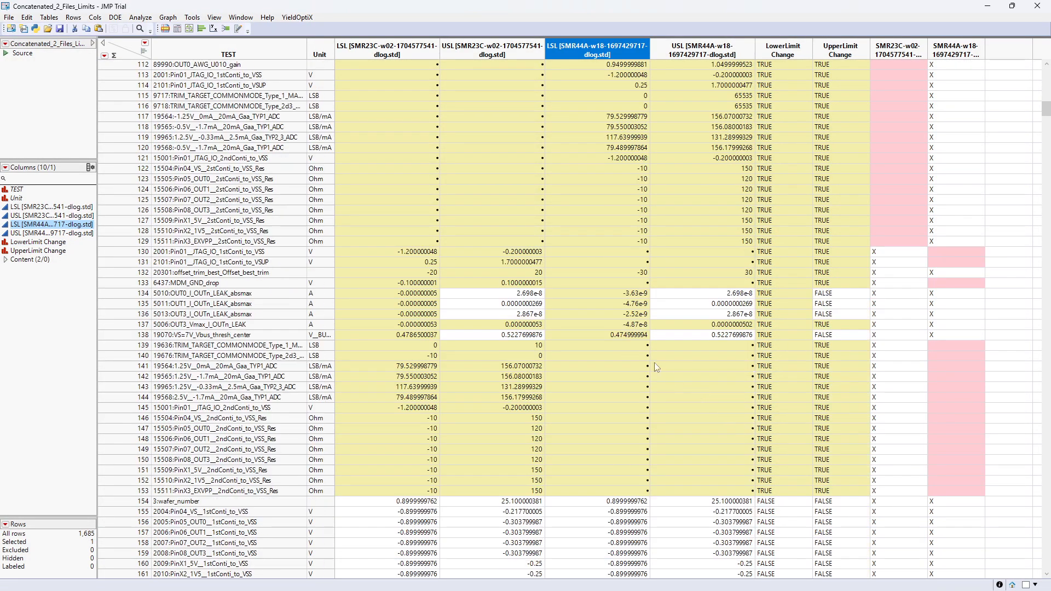
left_click(740, 241, "shift")
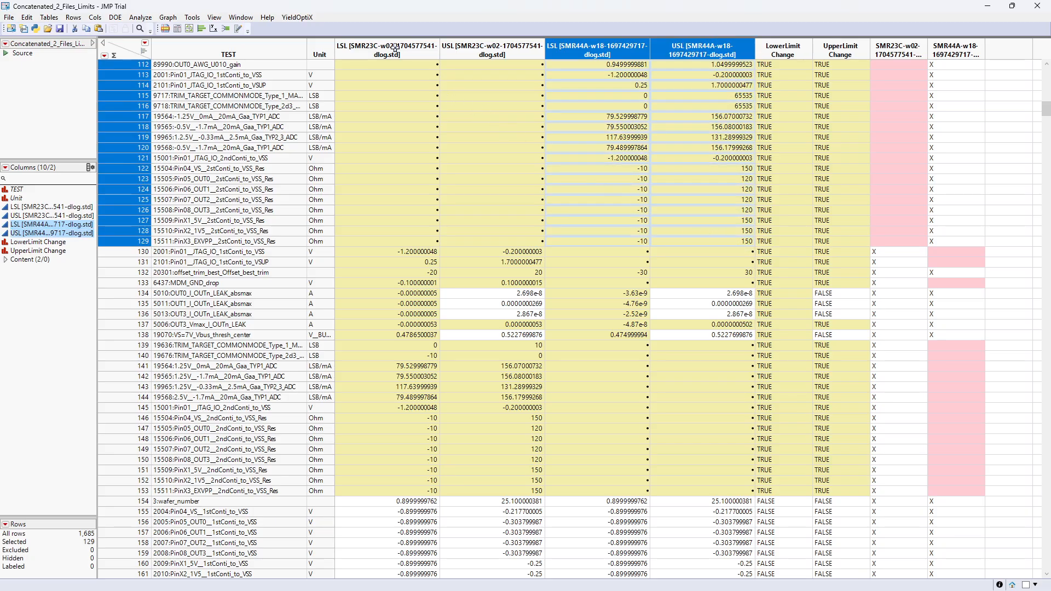
left_click_drag(395, 49, 462, 48)
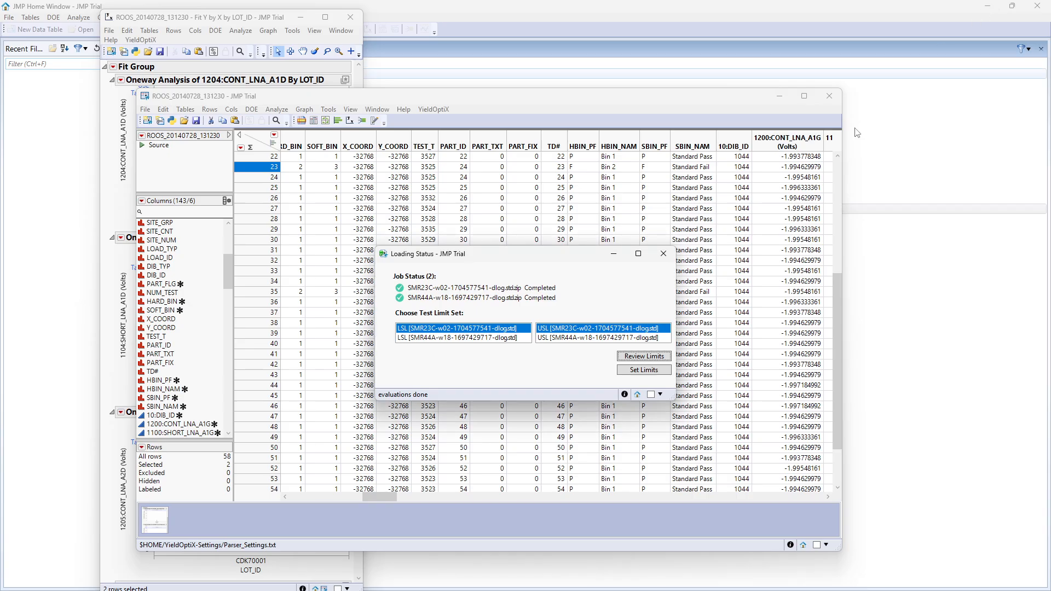
left_click(988, 6)
left_click(653, 371)
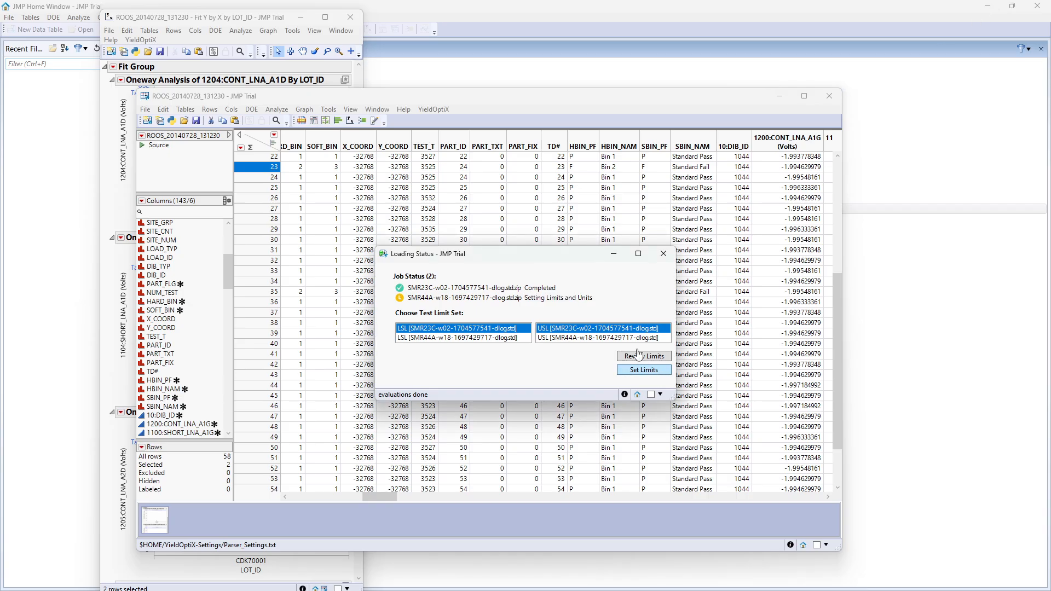
- In YieldOptiX's load settings, exclude the PTR, FTR, MPR, PRR and HBR record types while keeping SBR included
left_click(744, 143)
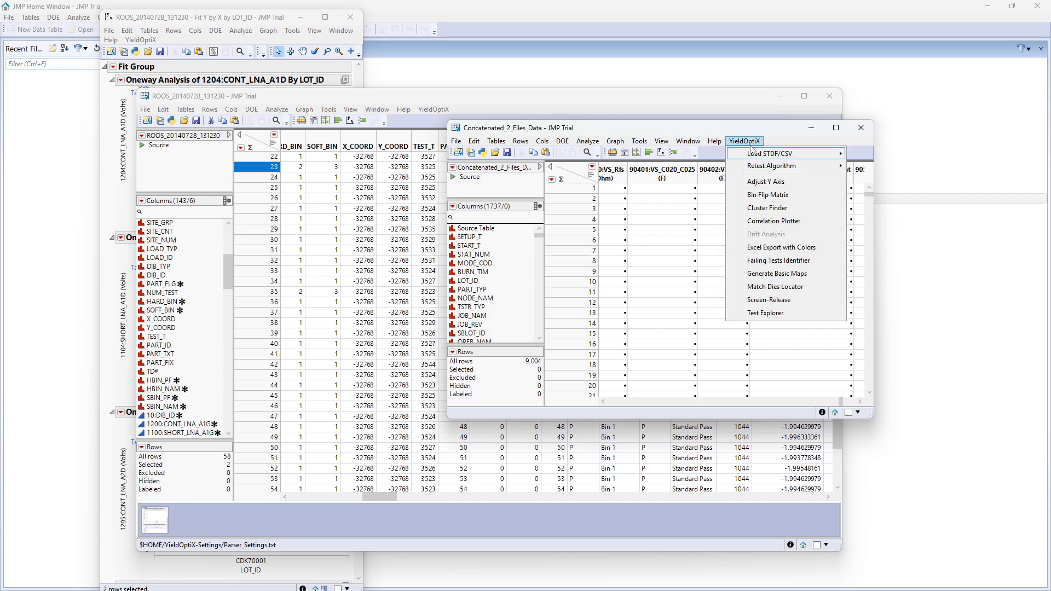
left_click(875, 184)
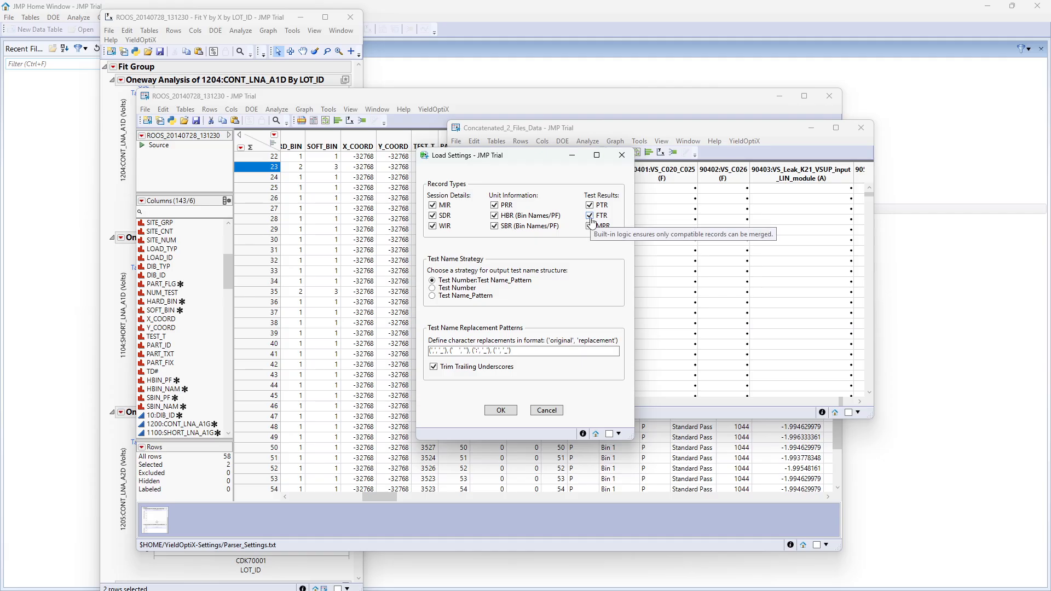
left_click(590, 226)
left_click(590, 215)
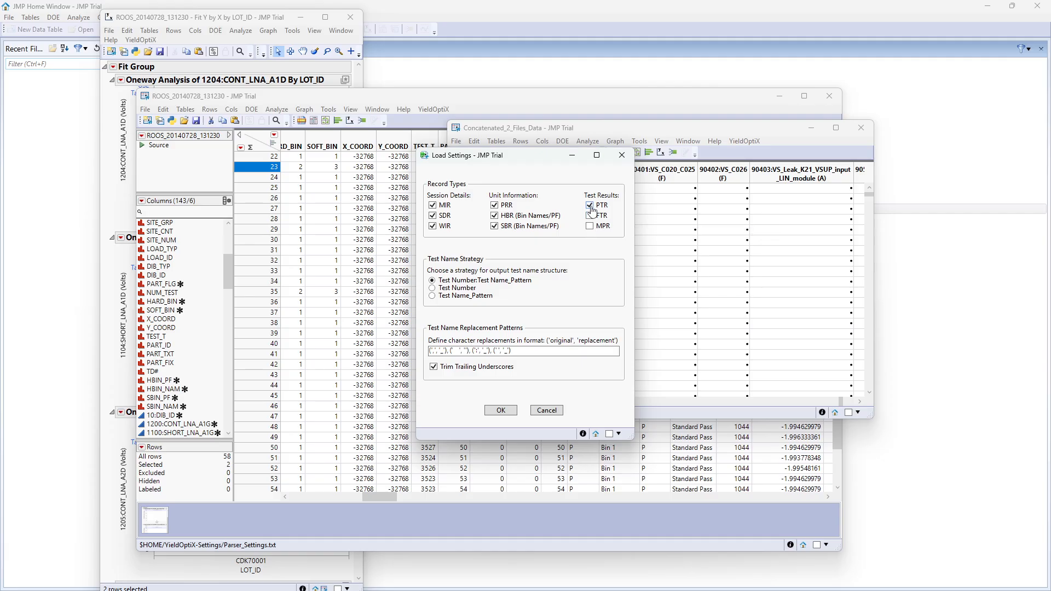
left_click(589, 205)
left_click(517, 216)
left_click(512, 227)
left_click(504, 207)
left_click(506, 219)
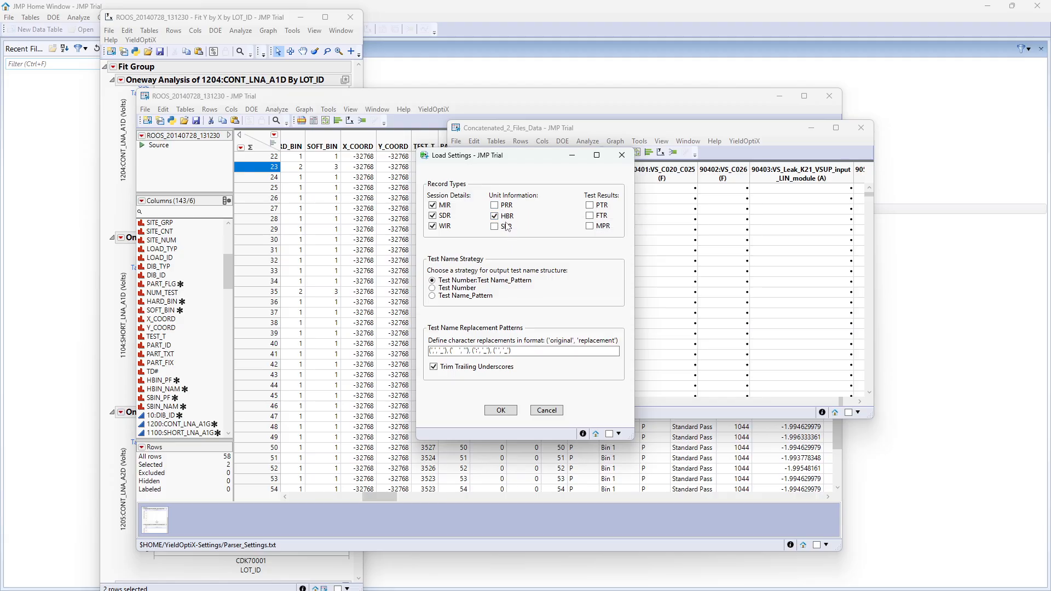
left_click(506, 227)
- Set the test name strategy to Test Name_Pattern, remove the last test name replacement pair, and save the load settings
left_click(471, 296)
mouse_move(518, 353)
mouse_move(455, 353)
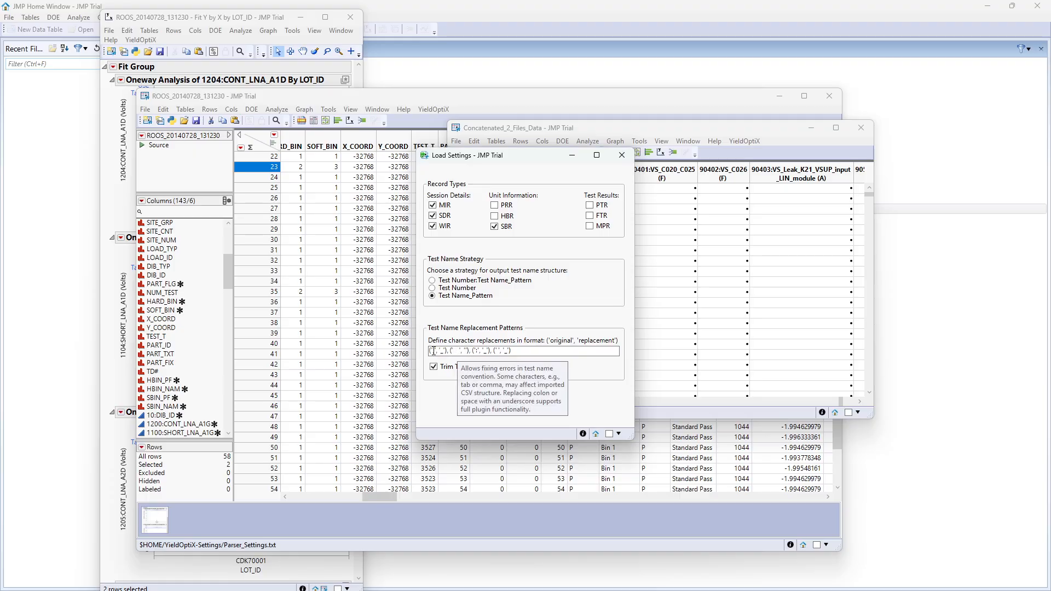
left_click(514, 353)
left_click(514, 353)
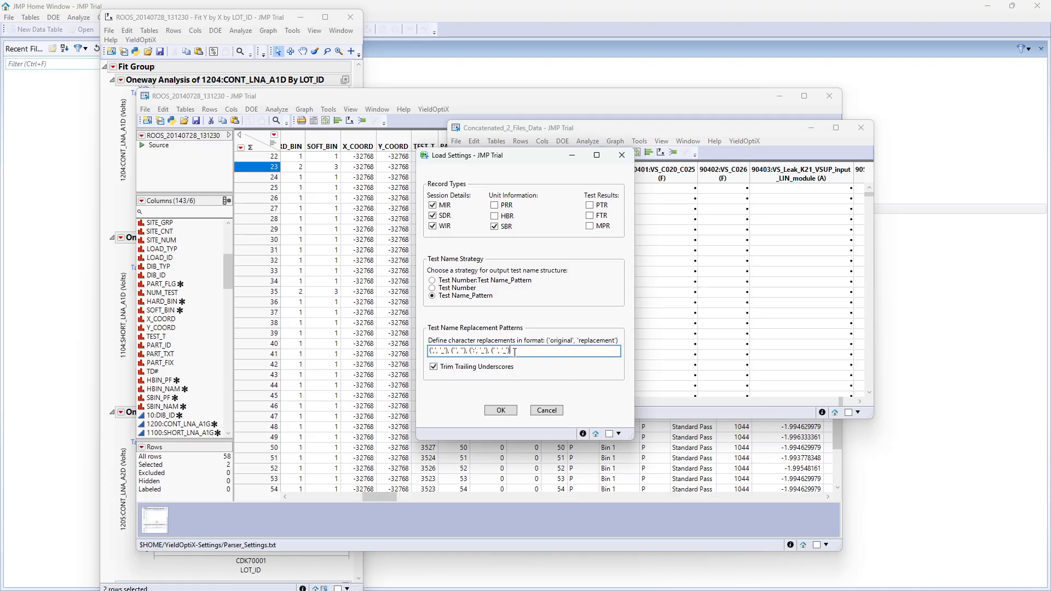
key("BackSpace")
key("BackSpace")
key("BackSpace")
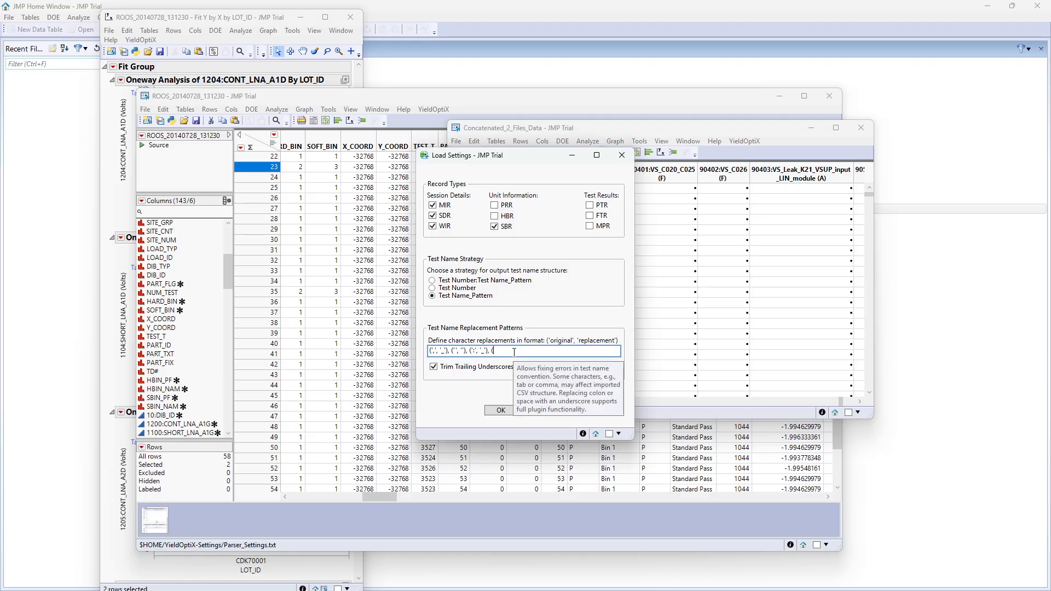
left_click(474, 395)
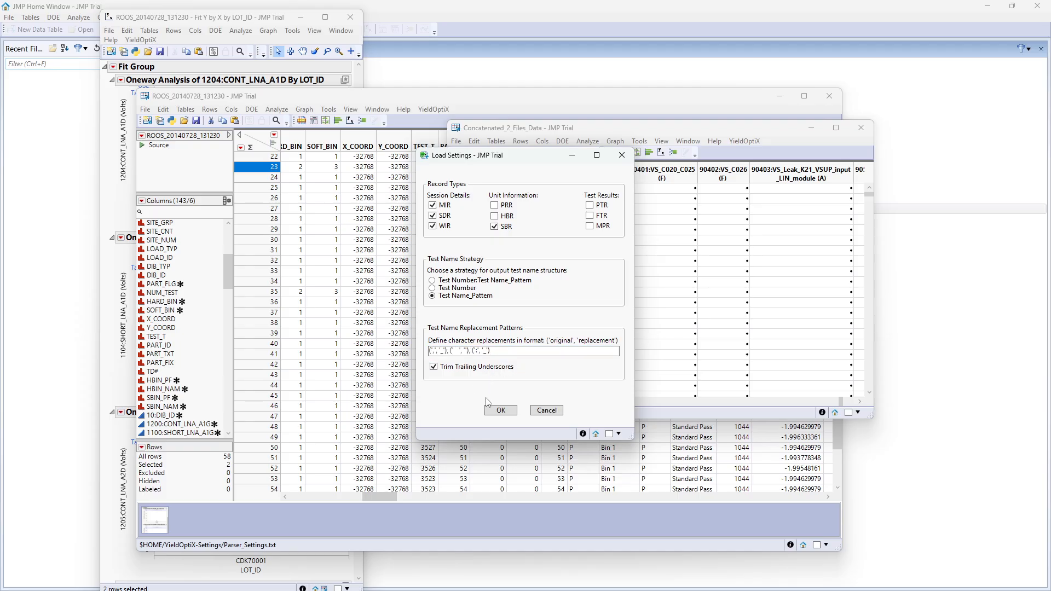
left_click(498, 410)
- Reopen YieldOptiX's load settings to check the saved record types, name strategy and replacement patterns
left_click(739, 142)
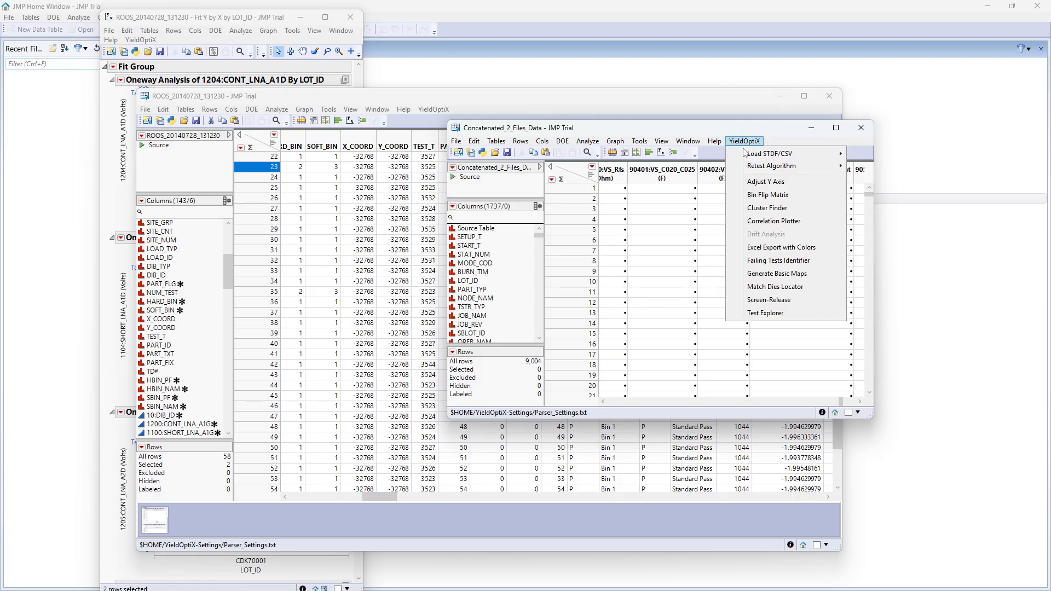
mouse_move(821, 154)
left_click(865, 185)
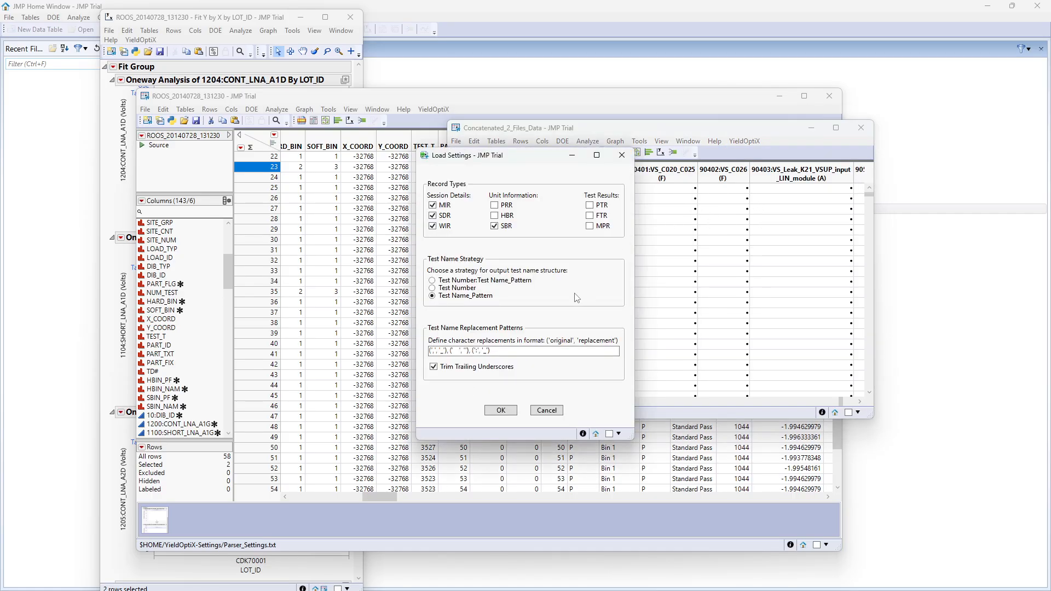
left_click(500, 410)
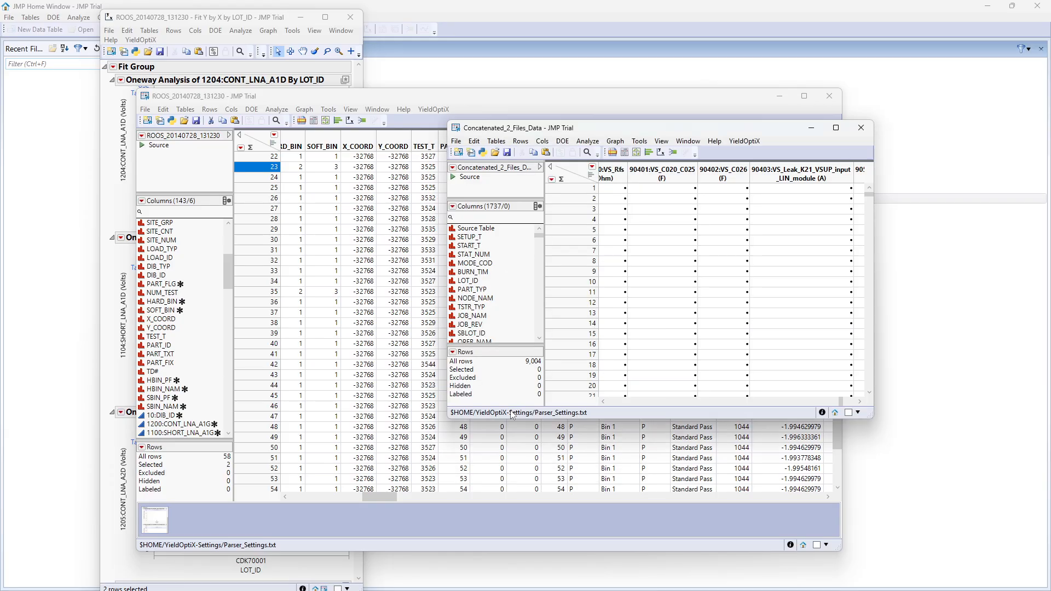
- Review the remaining Oneway plots by LOT_ID in the Fit Y by X report, down to 1206:CONT_LNA_B1D
left_click(255, 23)
scroll(276, 142, "down", 5)
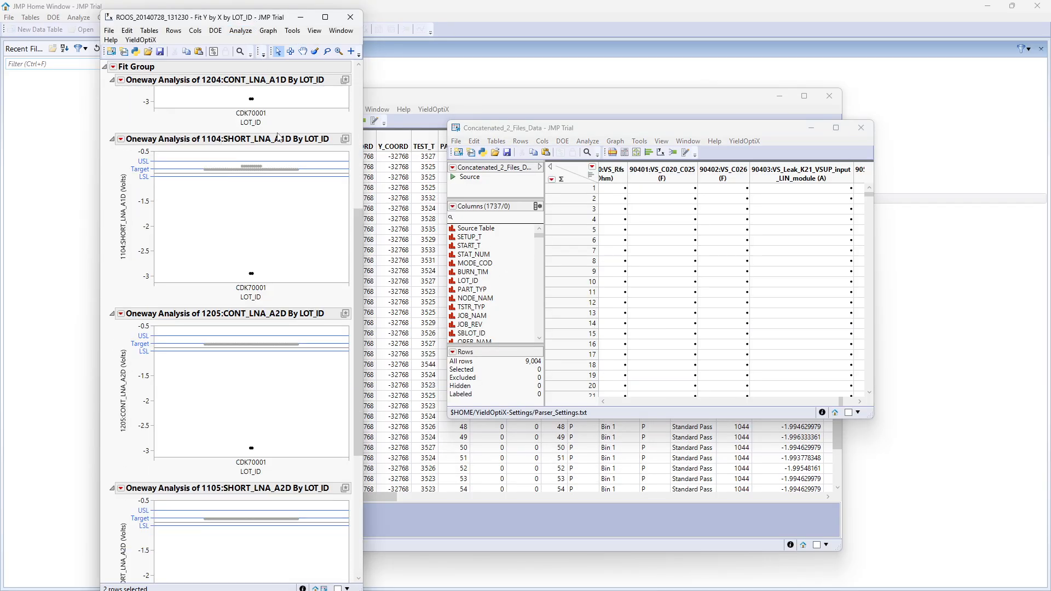
scroll(276, 142, "down", 3)
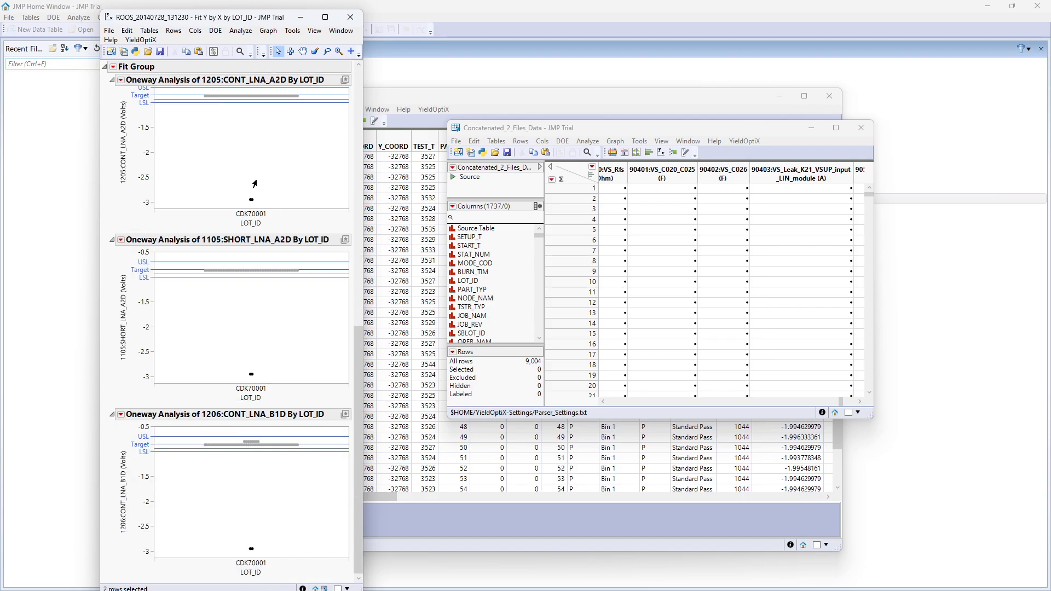